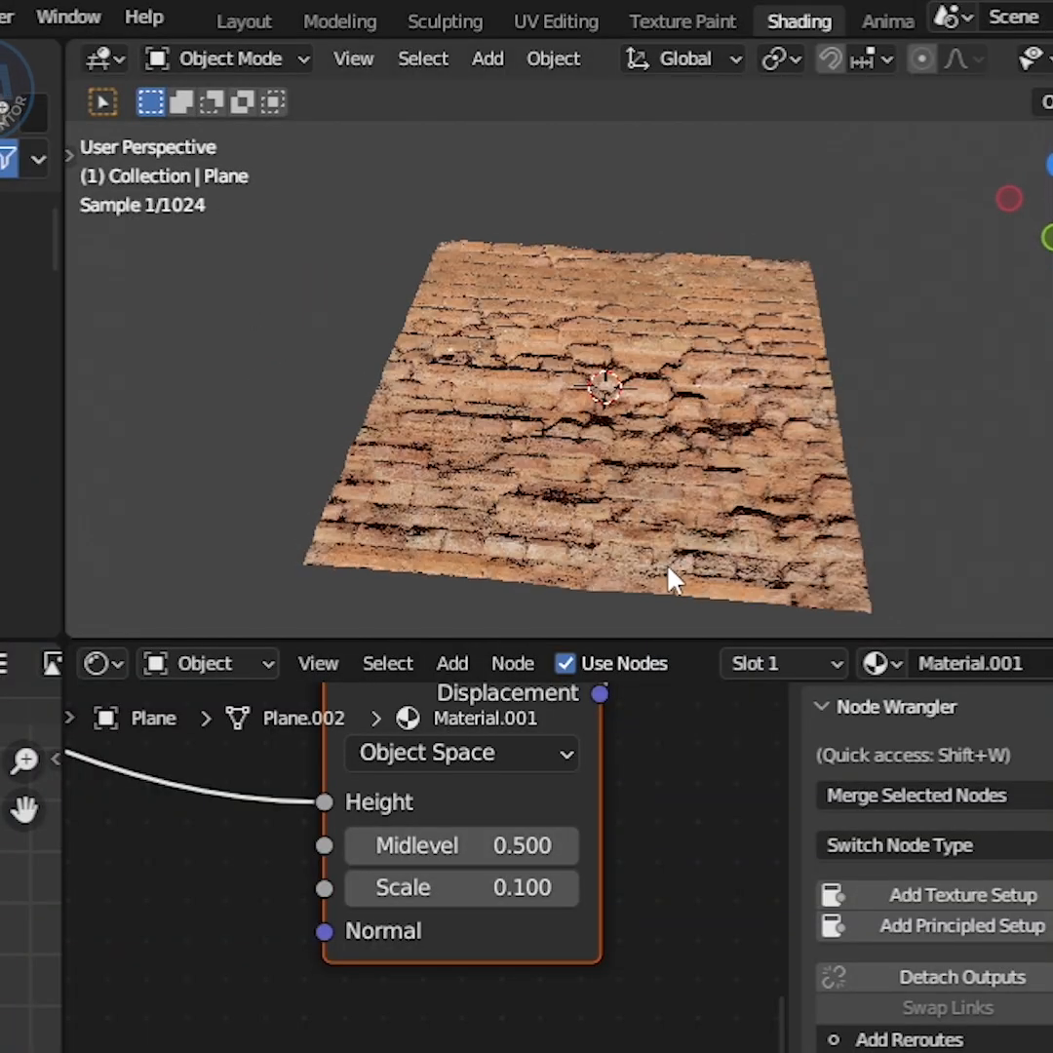
- Switch the empty scene to Top Orthographic view with numpad 7
{"action": "key", "text": "KP_7"}
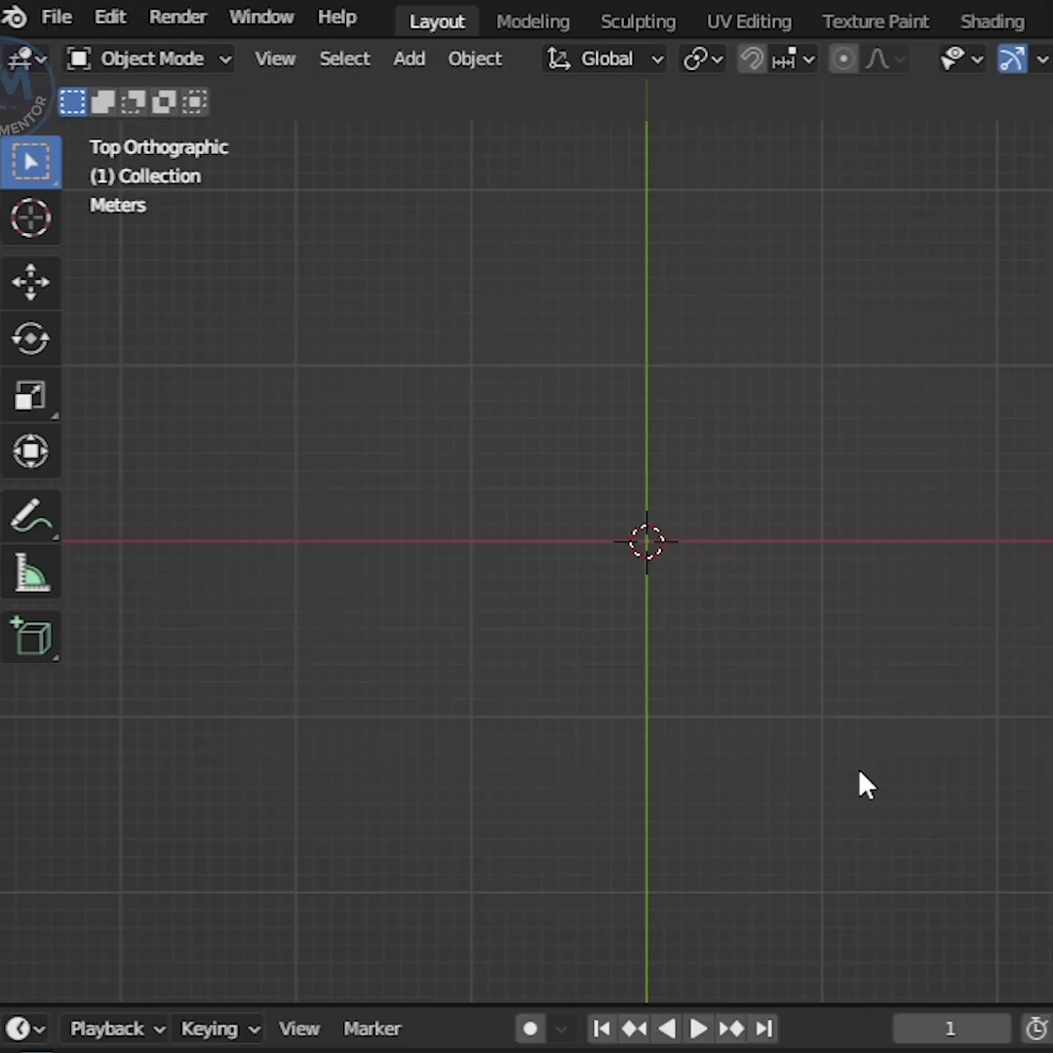
- Add a plane at the origin and scale it up about 9.44 times
{"action": "key", "text": "shift+a"}
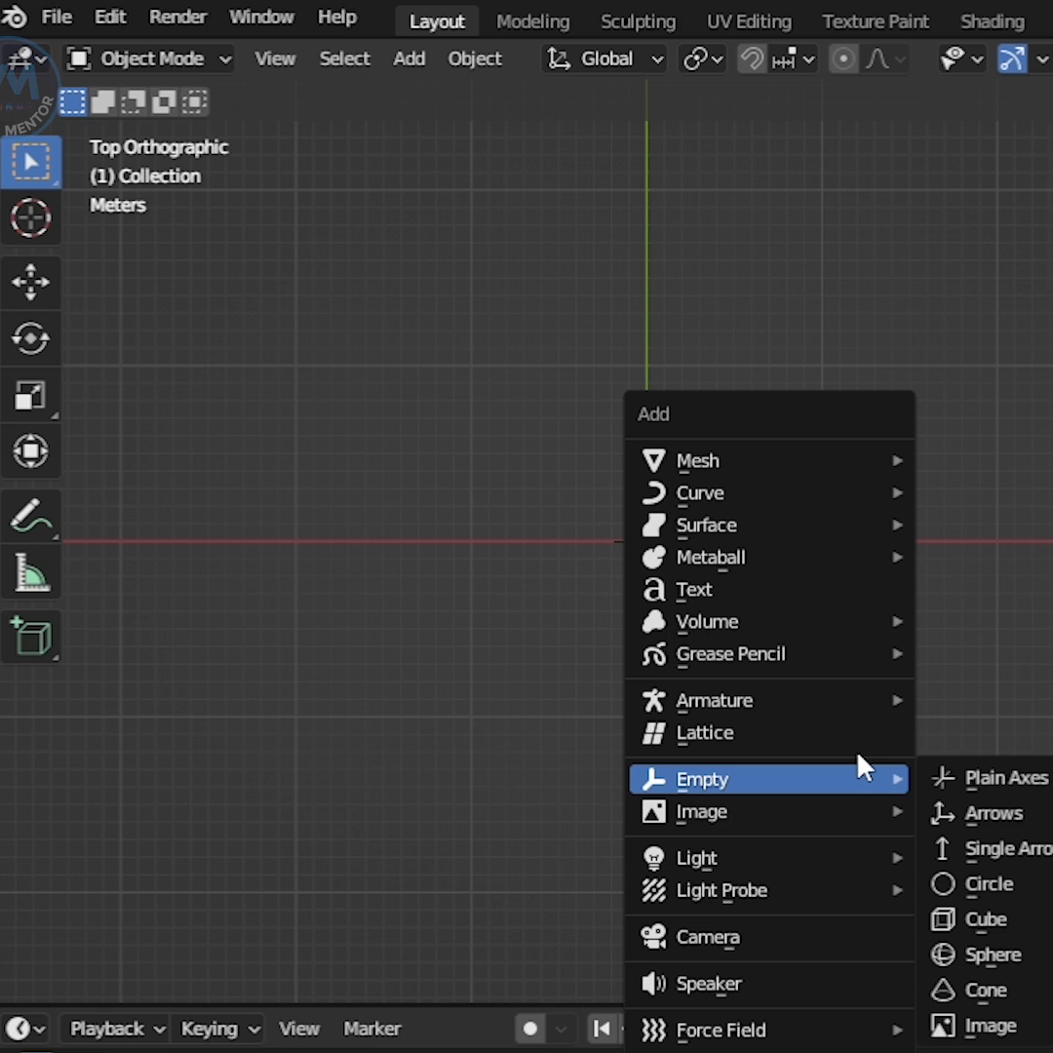
{"action": "mouse_move", "coordinate": [698, 460]}
{"action": "left_click", "coordinate": [1004, 464]}
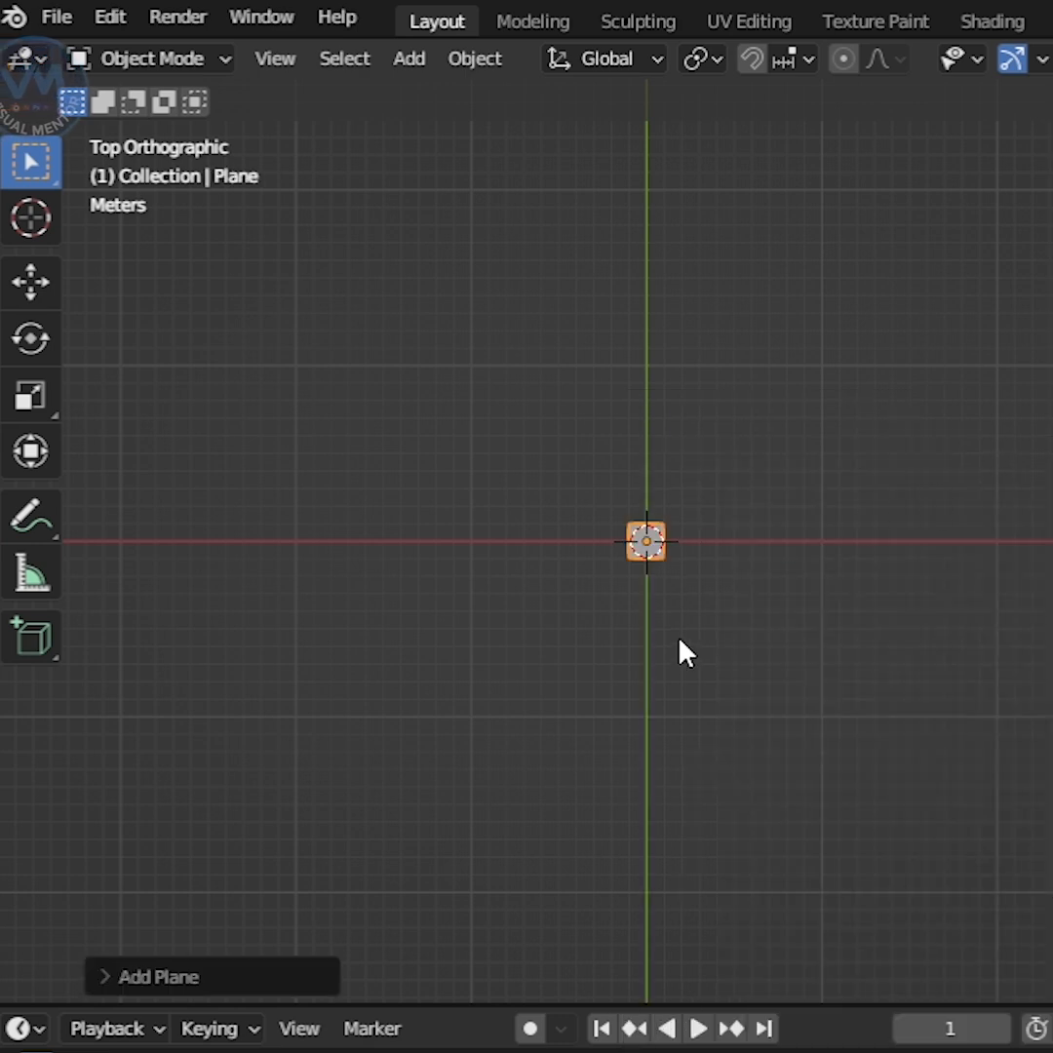
{"action": "key", "text": "s"}
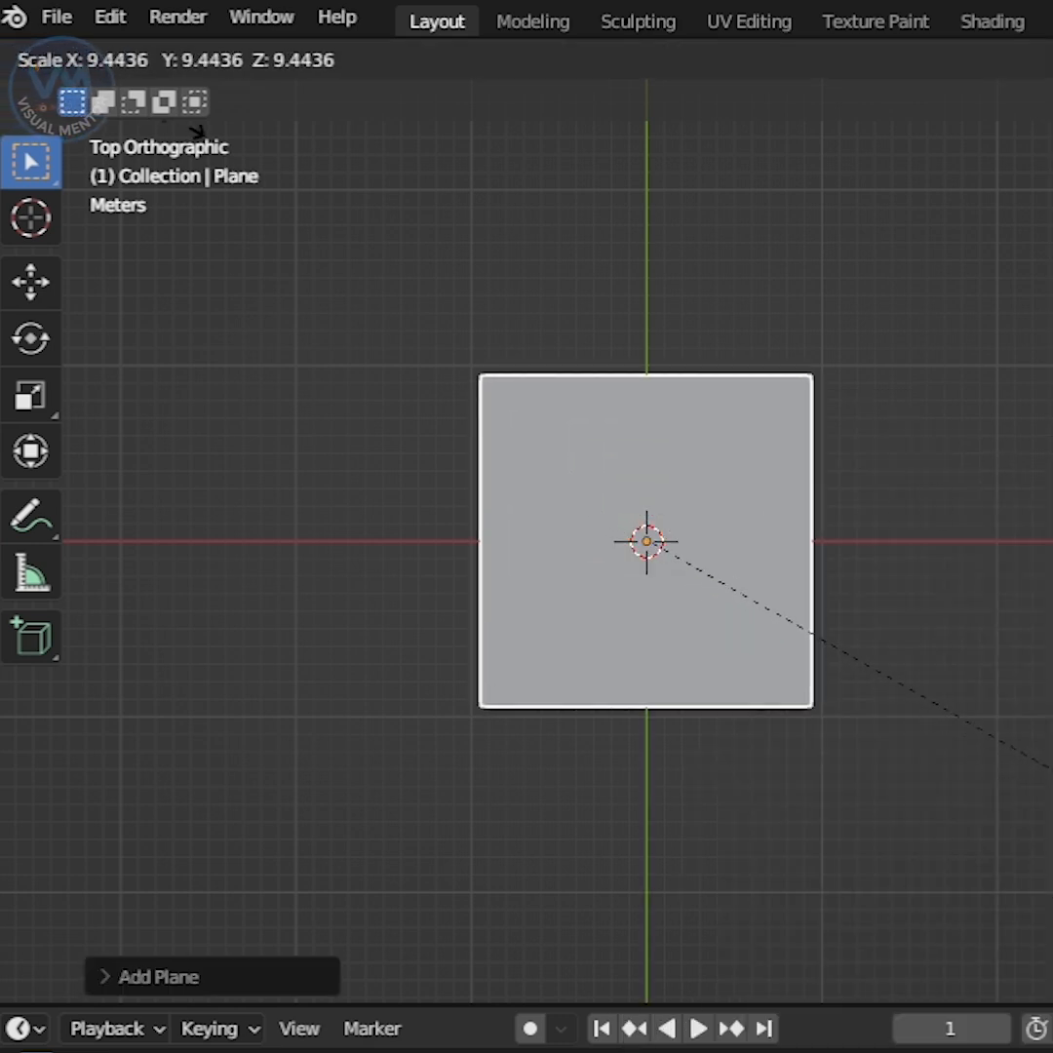
{"action": "key", "text": "Return"}
- Subdivide the plane's mesh with 40 cuts into a dense grid
{"action": "key", "text": "Tab"}
{"action": "scroll", "coordinate": [809, 616], "scroll_direction": "up", "scroll_amount": 3}
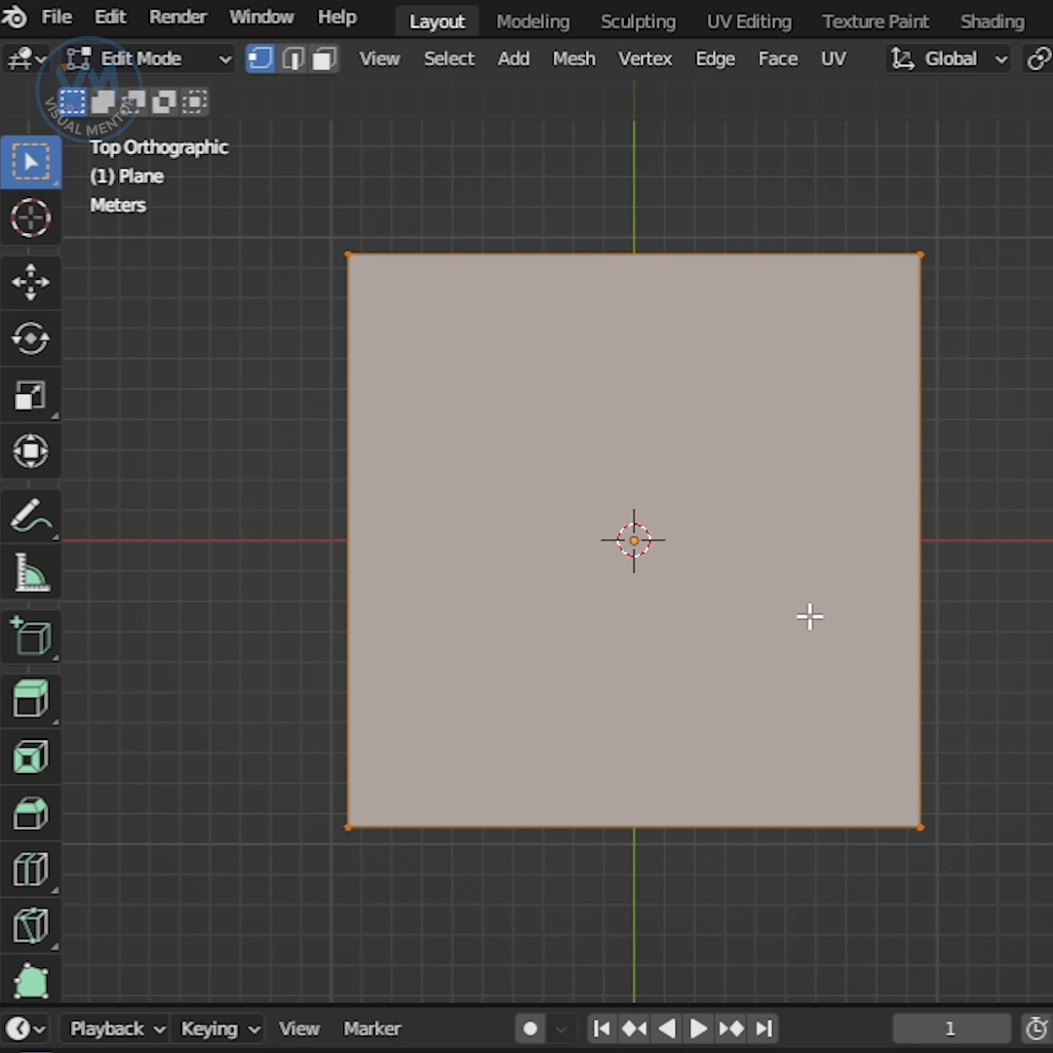
{"action": "right_click", "coordinate": [810, 624]}
{"action": "left_click", "coordinate": [660, 390]}
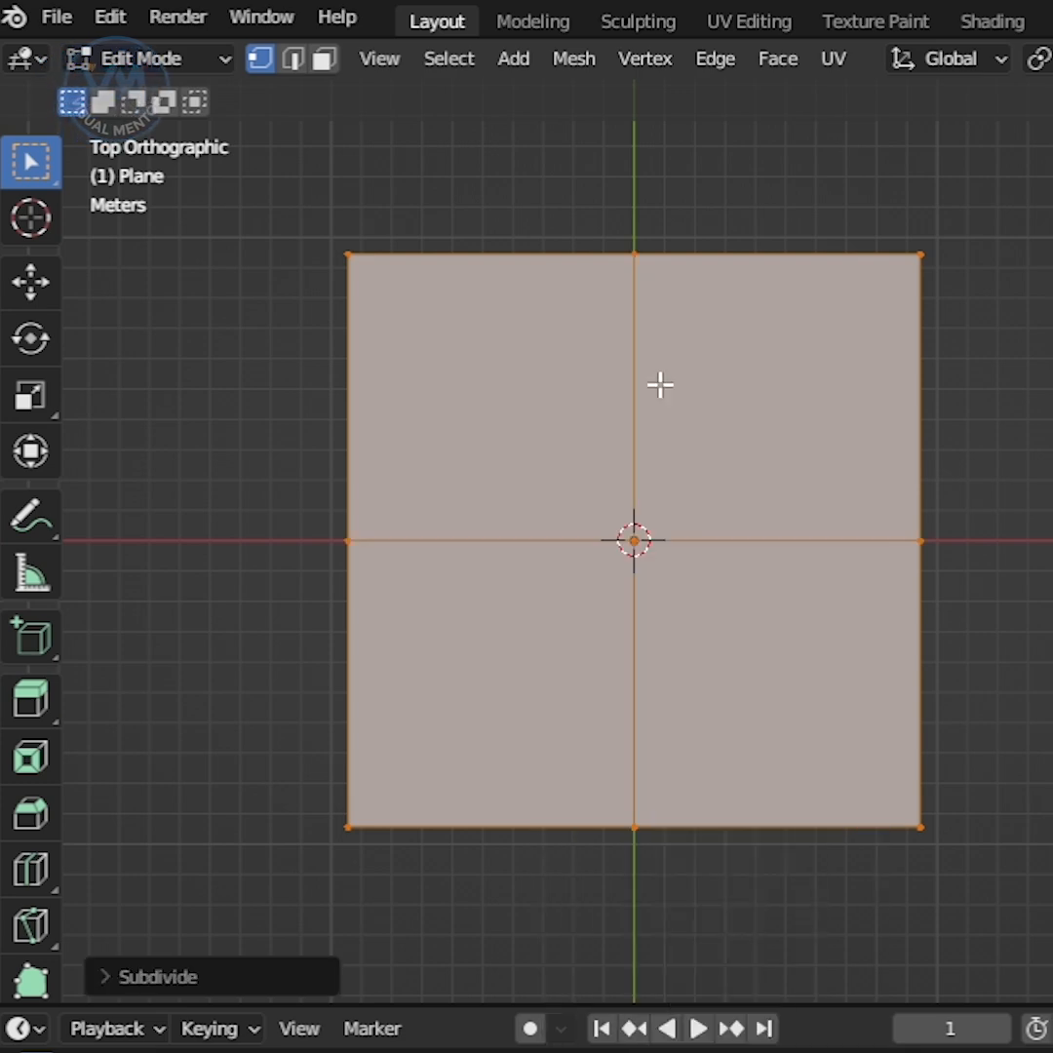
{"action": "left_click", "coordinate": [153, 976]}
{"action": "left_click", "coordinate": [386, 756]}
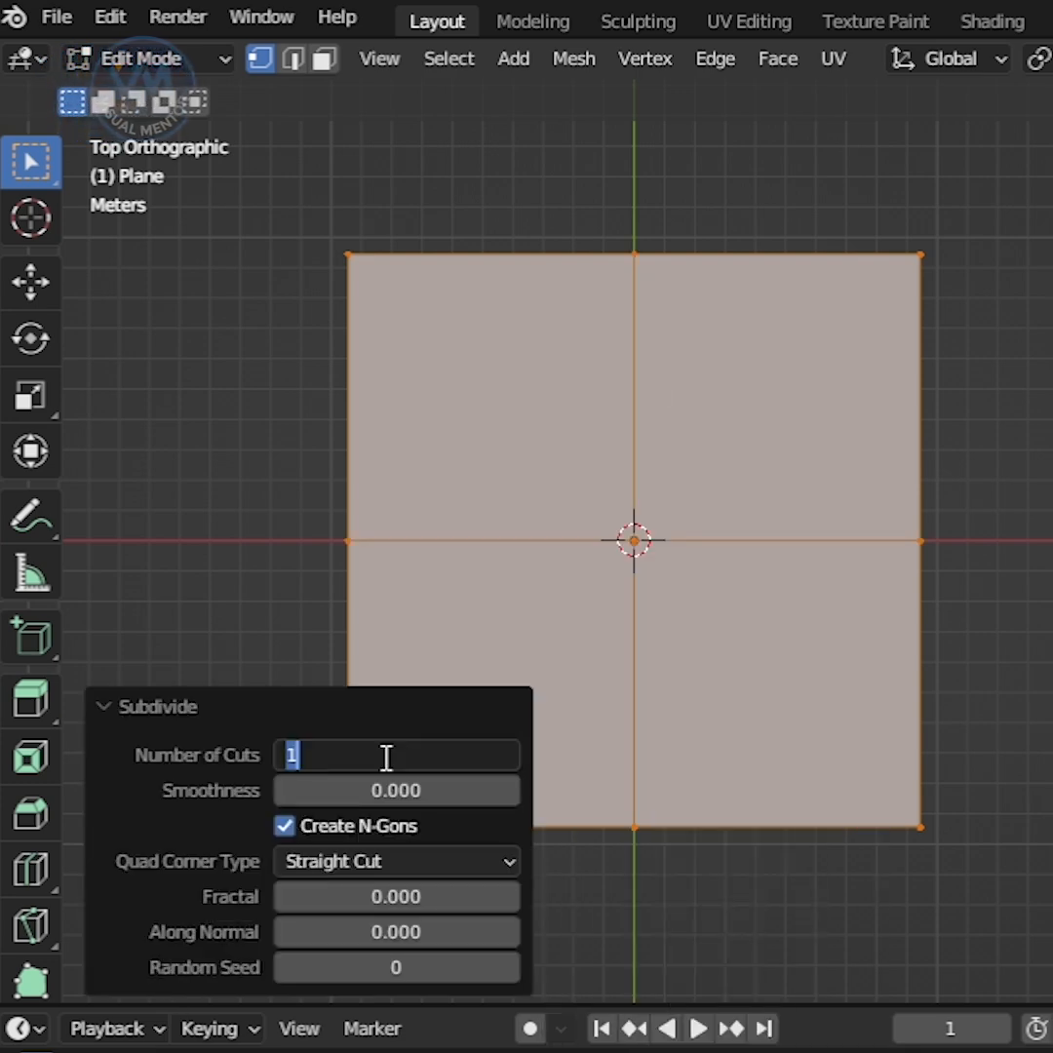
{"action": "type", "text": "40"}
{"action": "key", "text": "Return"}
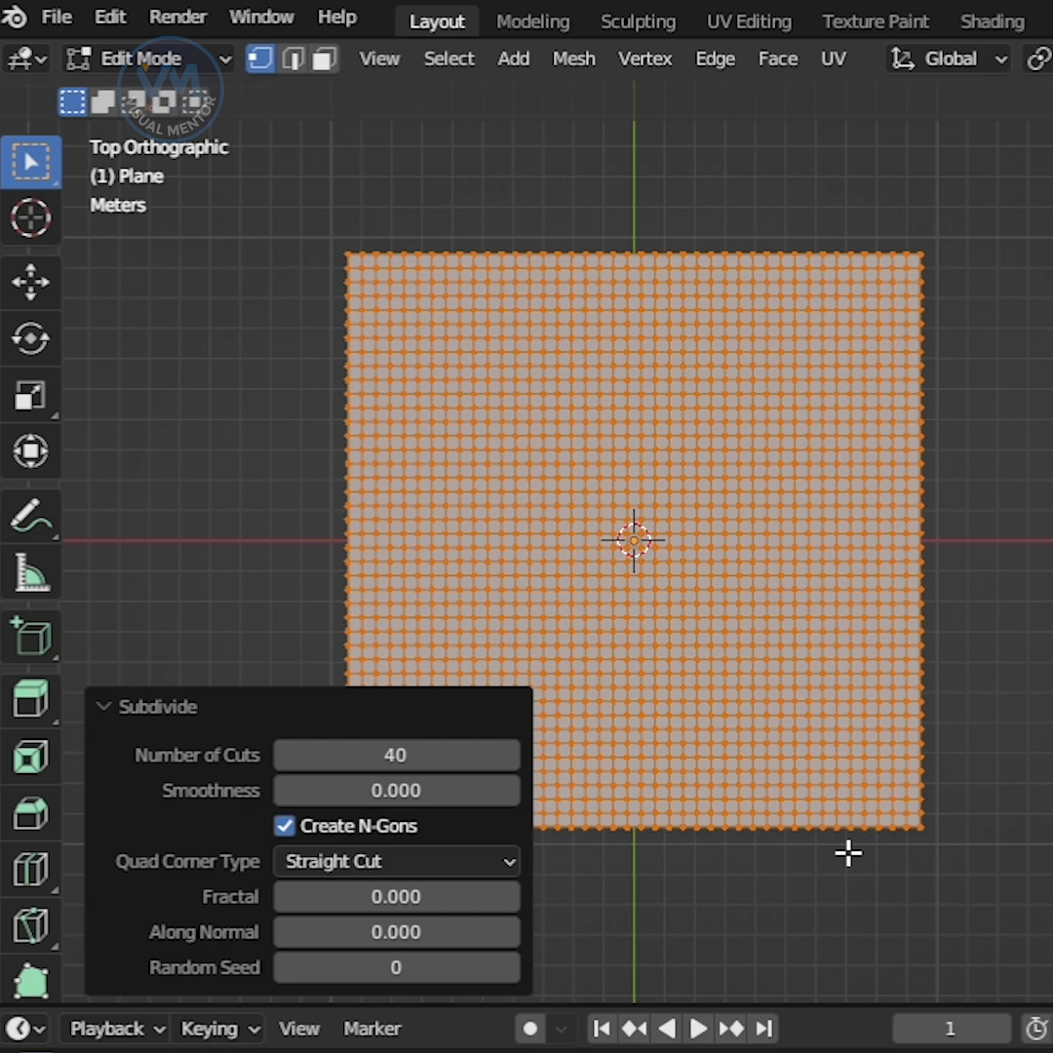
{"action": "left_click", "coordinate": [847, 853]}
- Return to object mode and search the Preferences add-ons for 'nod' to confirm Node Wrangler is enabled
{"action": "key", "text": "Tab"}
{"action": "left_click", "coordinate": [112, 17]}
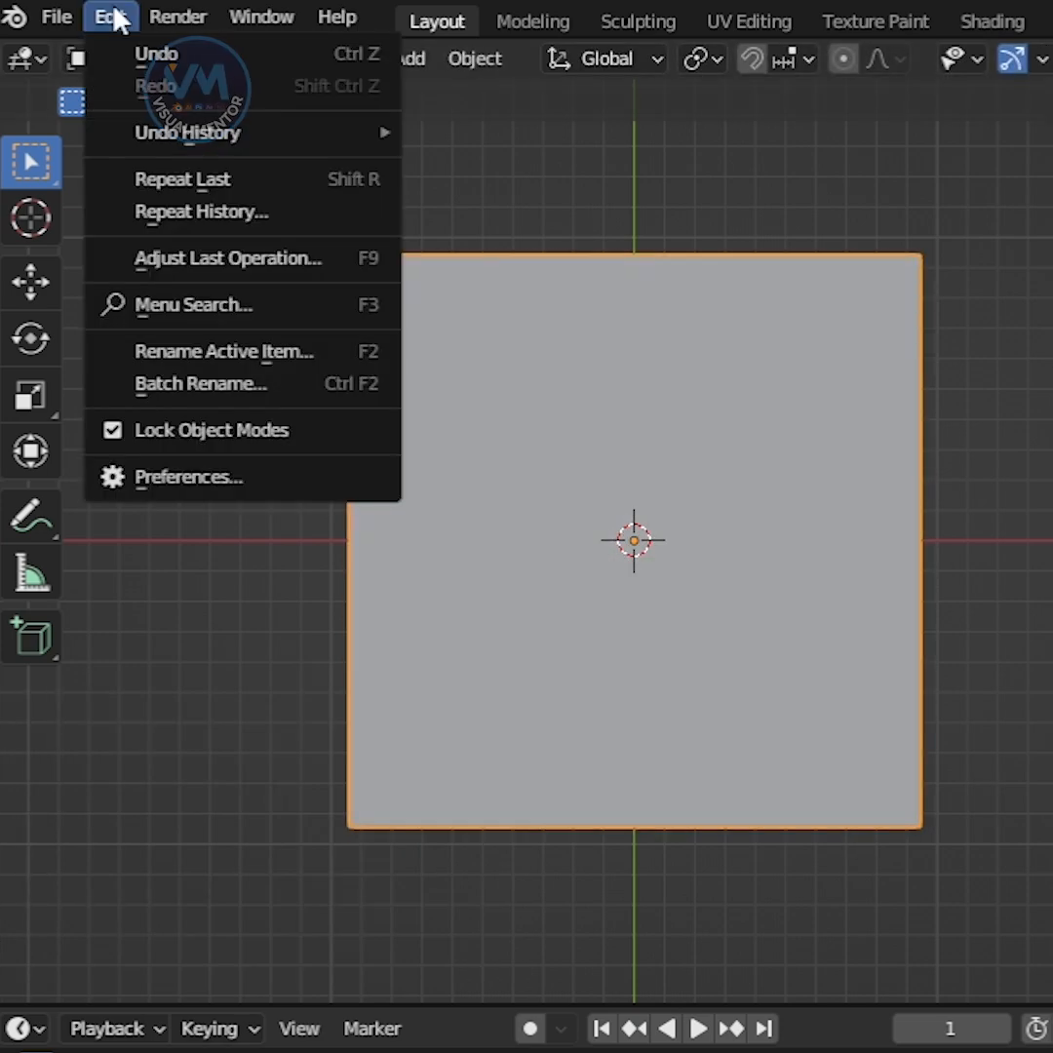
{"action": "left_click", "coordinate": [159, 479]}
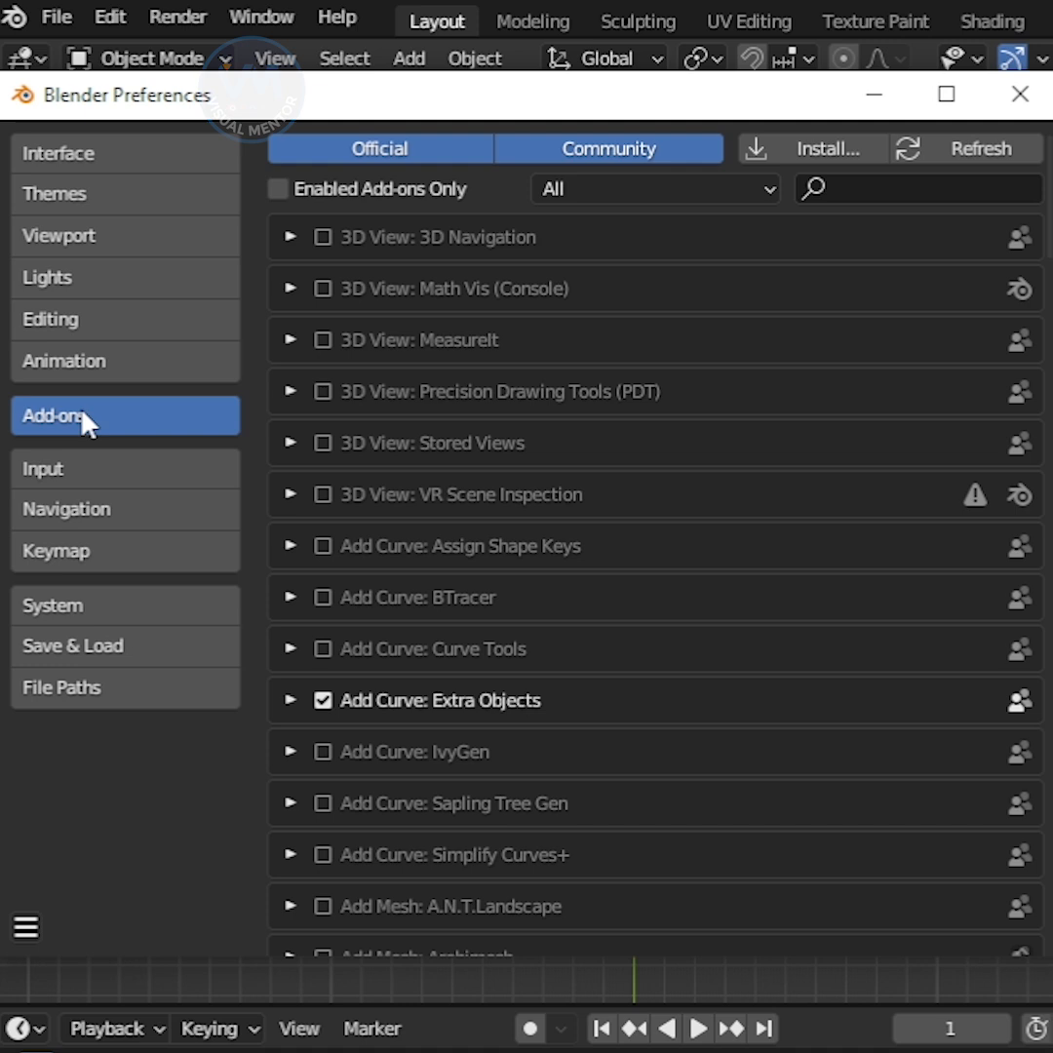
{"action": "left_click", "coordinate": [865, 188]}
{"action": "type", "text": "nod"}
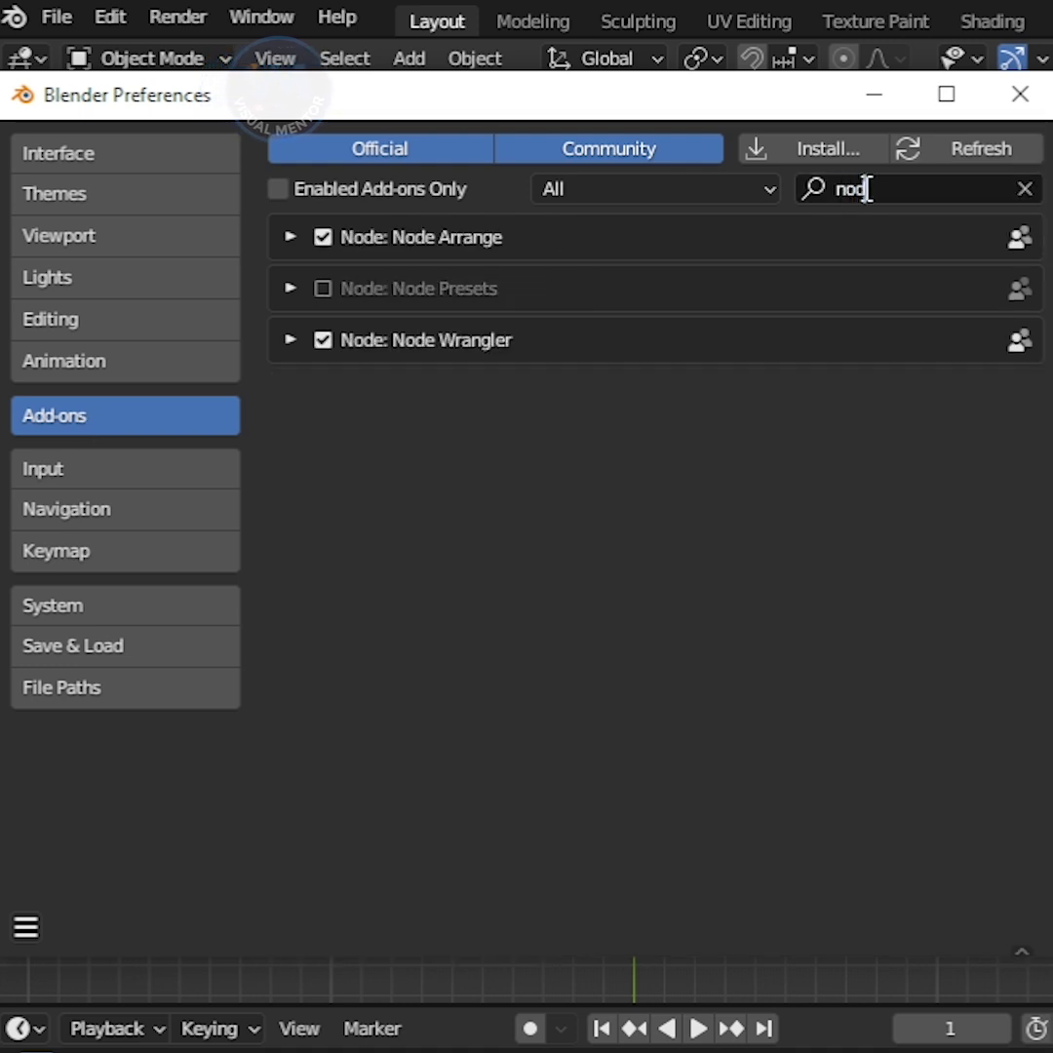
{"action": "key", "text": "Return"}
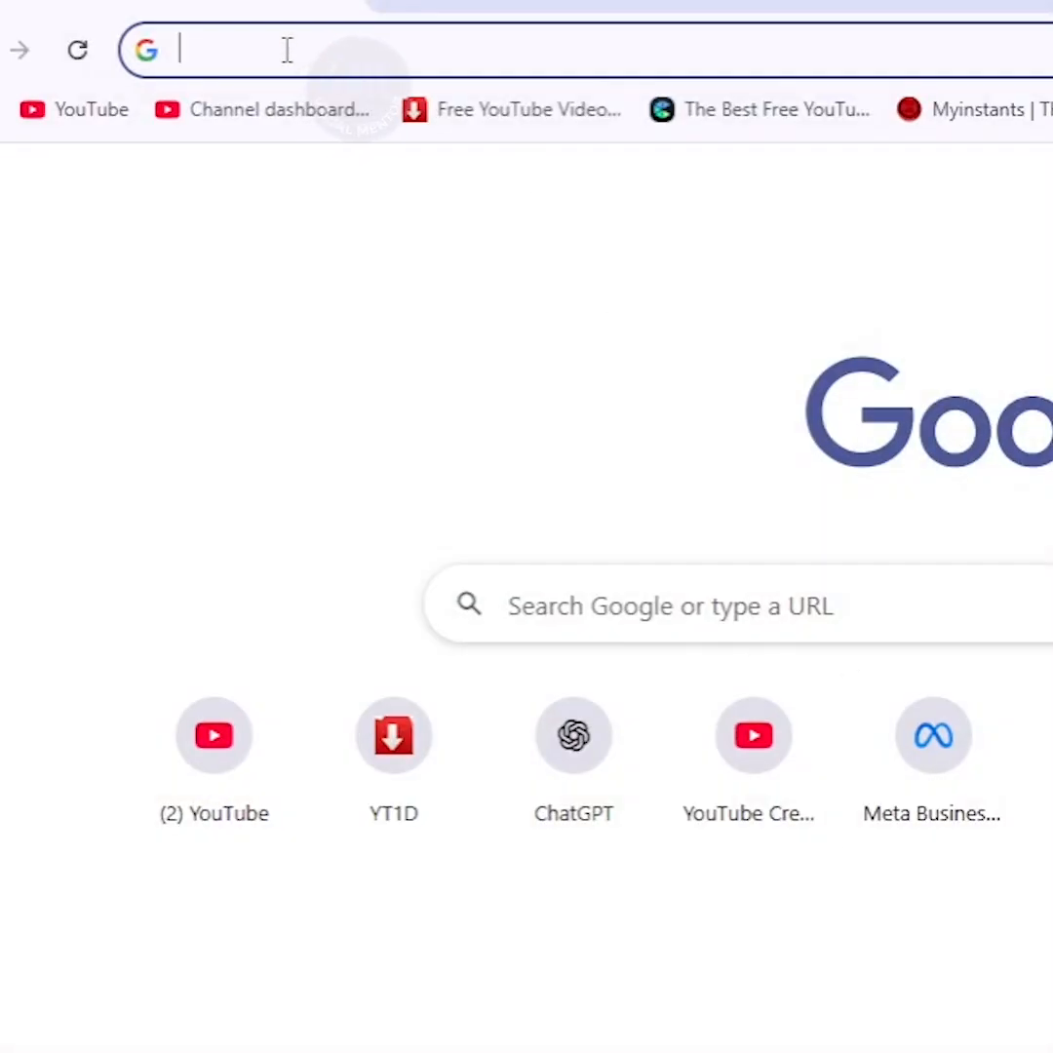
- Browse polyhaven.com/textures and download the Broken Brick Wall 4K Blender package
{"action": "left_click", "coordinate": [287, 50]}
{"action": "type", "text": "polyhaven"}
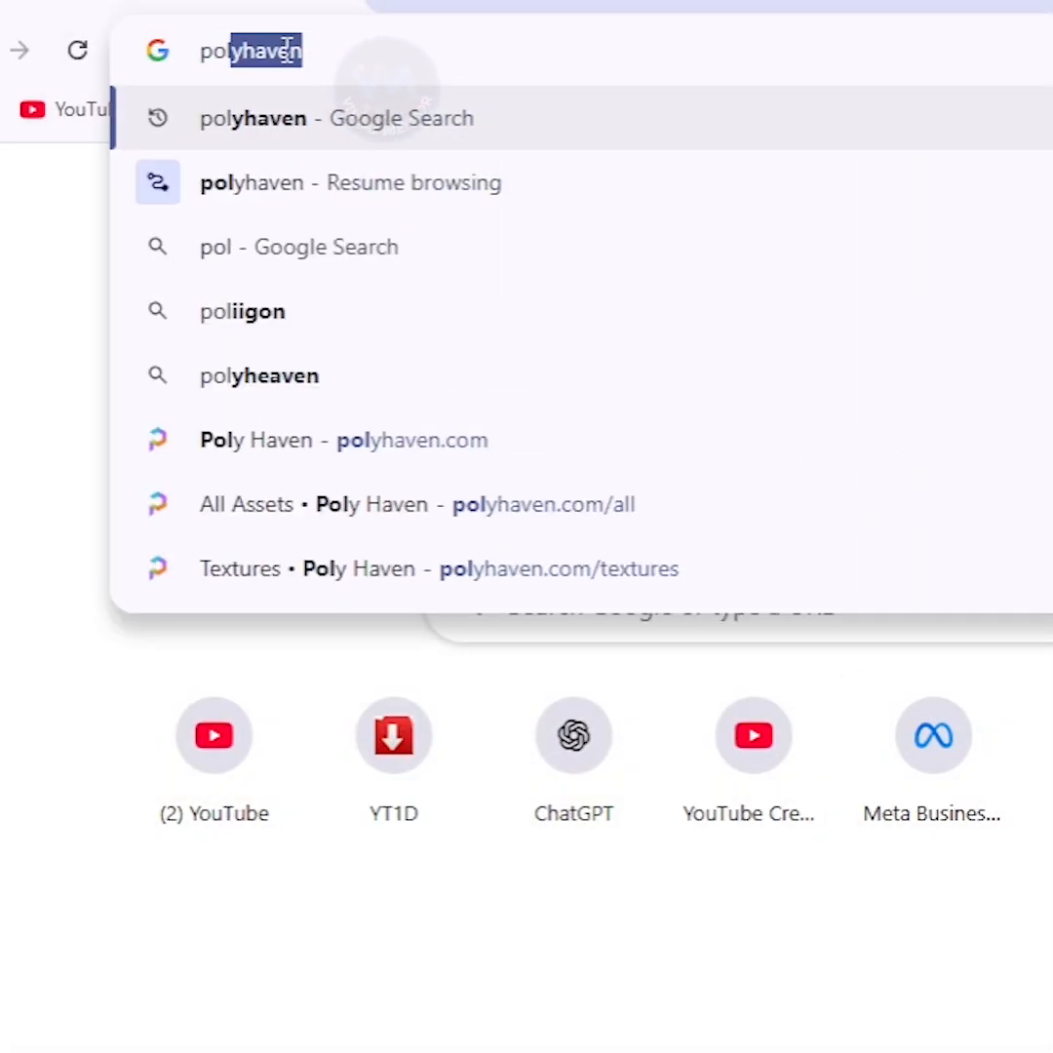
{"action": "key", "text": "Return"}
{"action": "scroll", "coordinate": [660, 752], "scroll_direction": "down", "scroll_amount": 3}
{"action": "scroll", "coordinate": [660, 751], "scroll_direction": "down", "scroll_amount": 3}
{"action": "scroll", "coordinate": [660, 752], "scroll_direction": "up", "scroll_amount": 2}
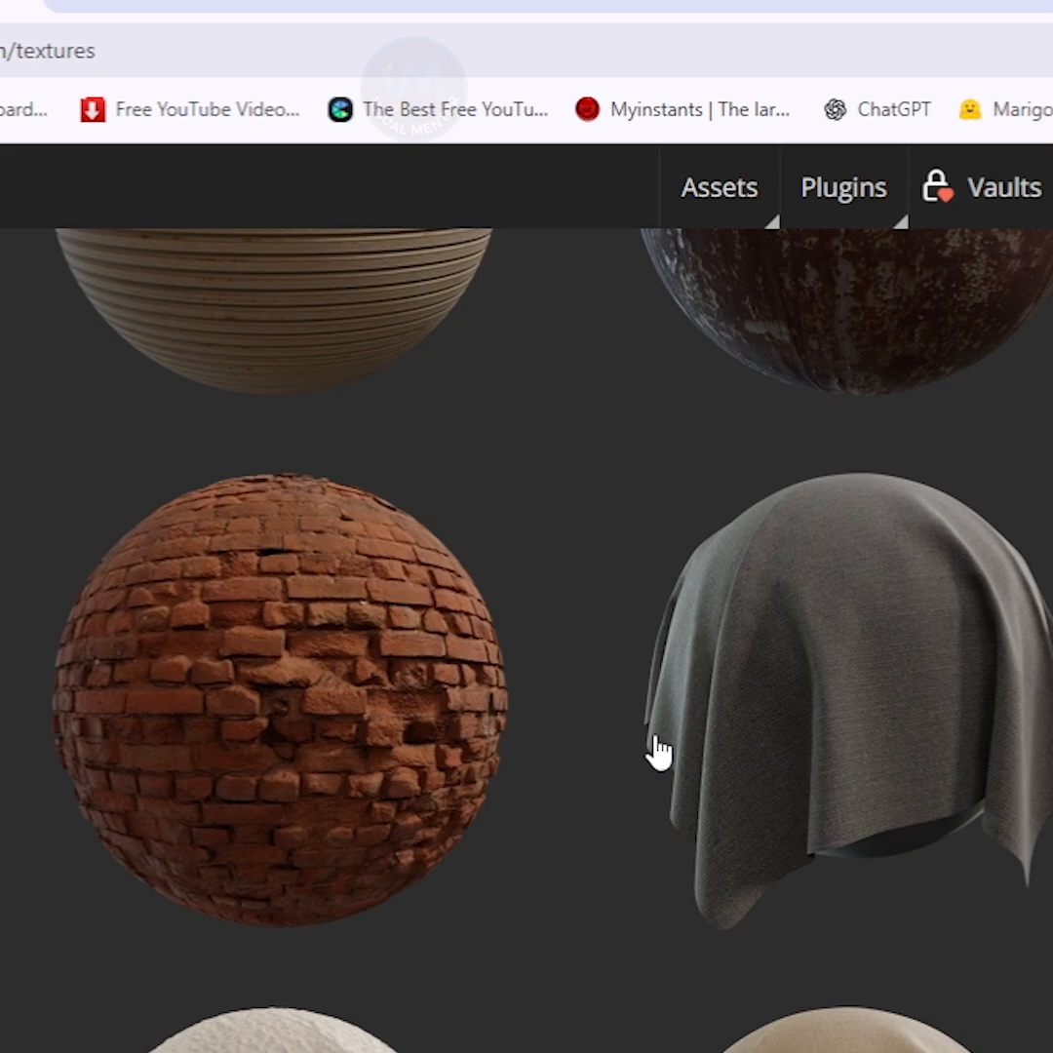
{"action": "left_click", "coordinate": [316, 499]}
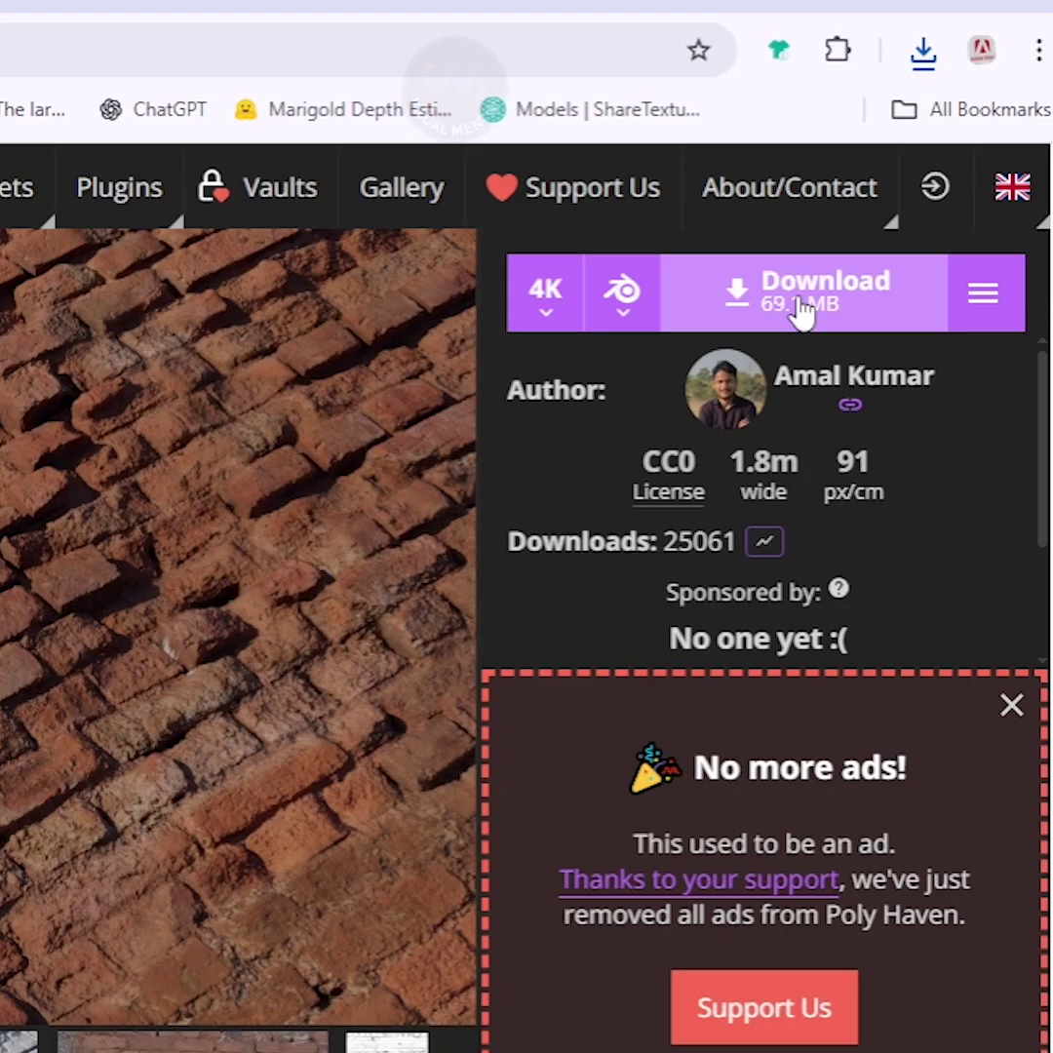
{"action": "left_click", "coordinate": [799, 304]}
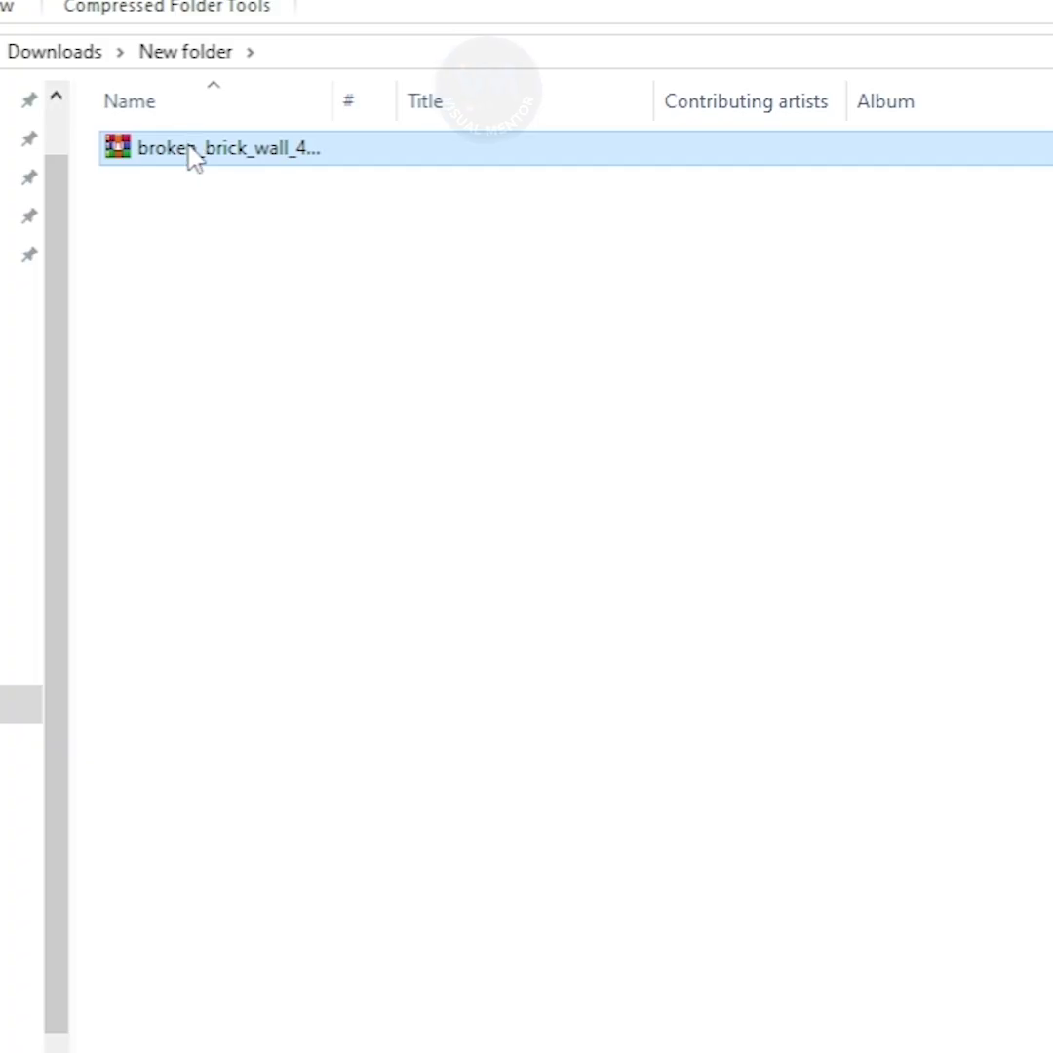
- Extract the downloaded archive into the current folder
{"action": "right_click", "coordinate": [192, 156]}
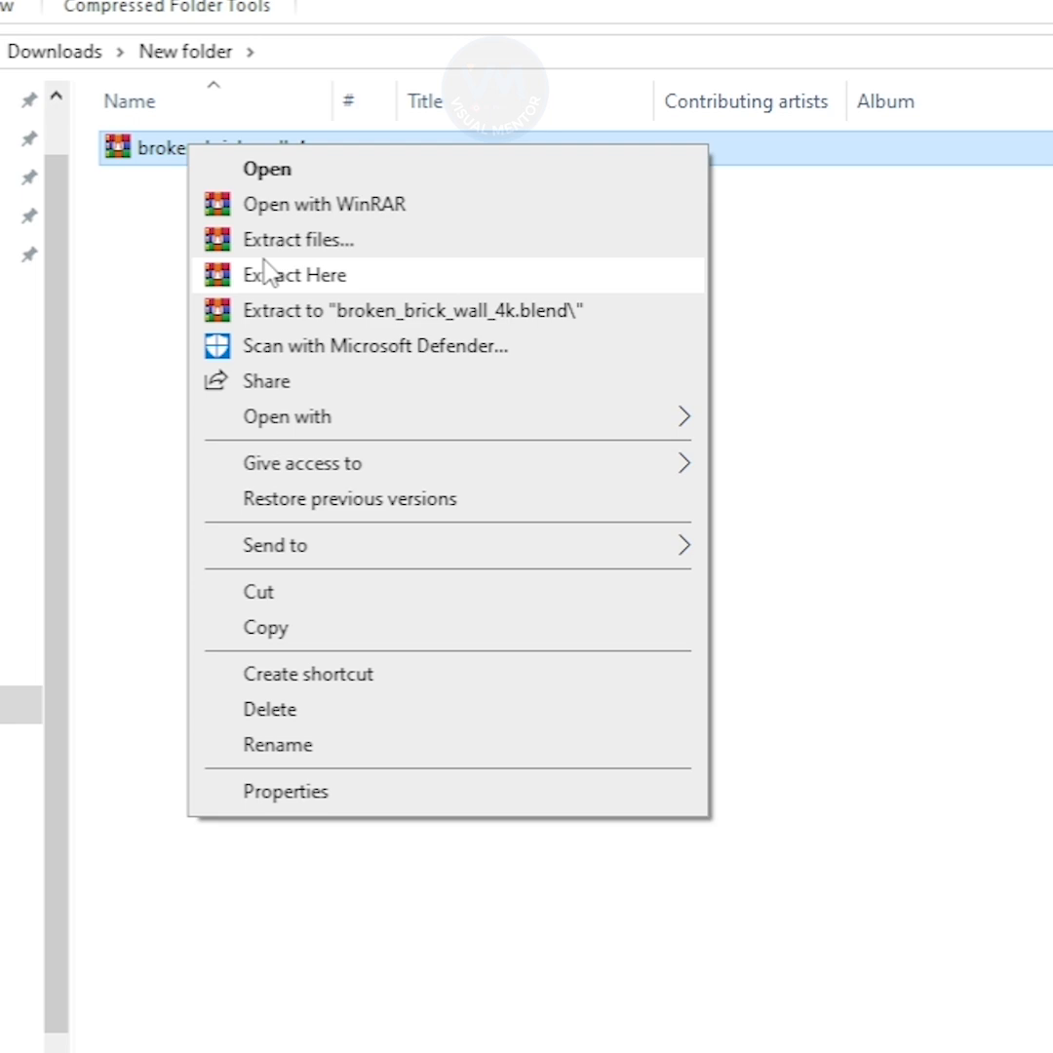
{"action": "left_click", "coordinate": [265, 275]}
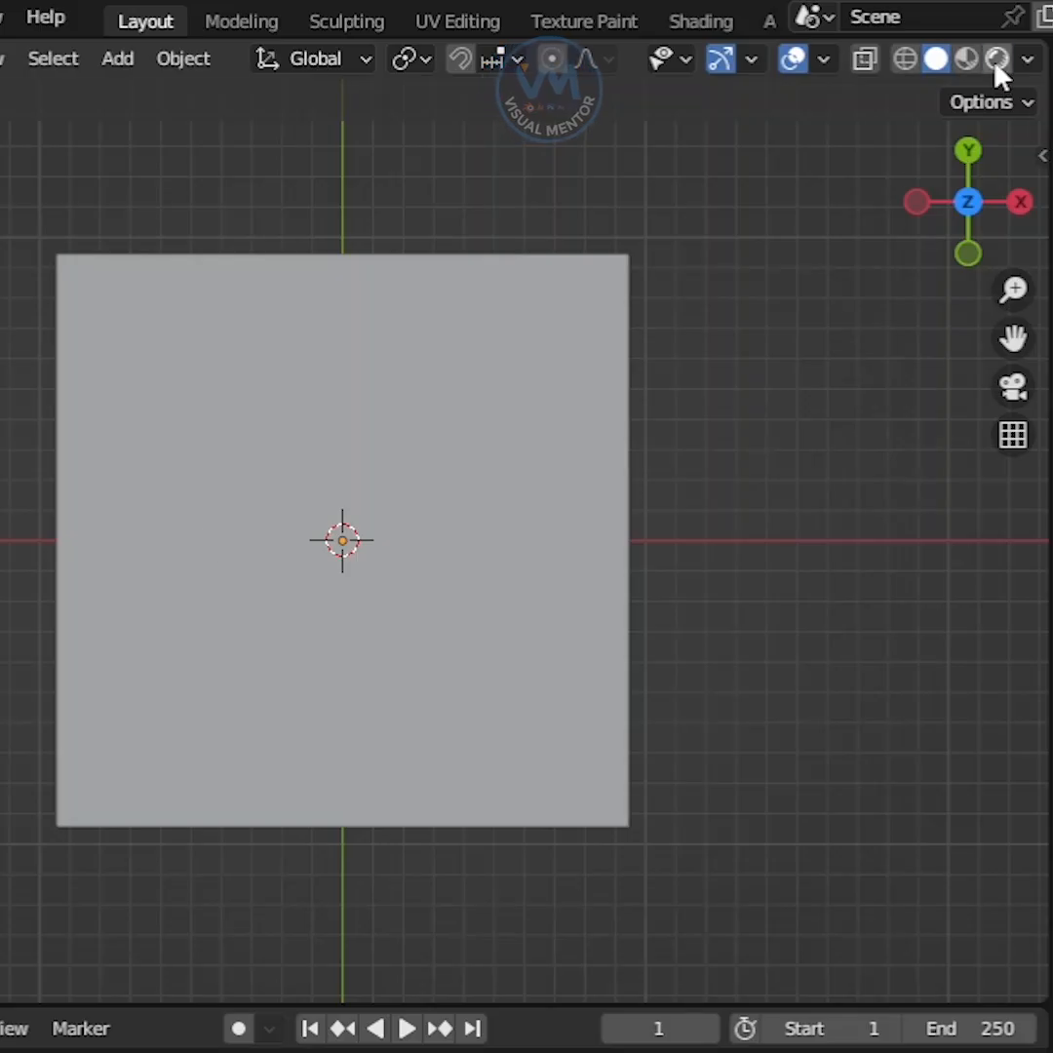
- Enable rendered shading, create Material.001 on the plane and show its node tree in the Shading workspace
{"action": "left_click", "coordinate": [995, 62]}
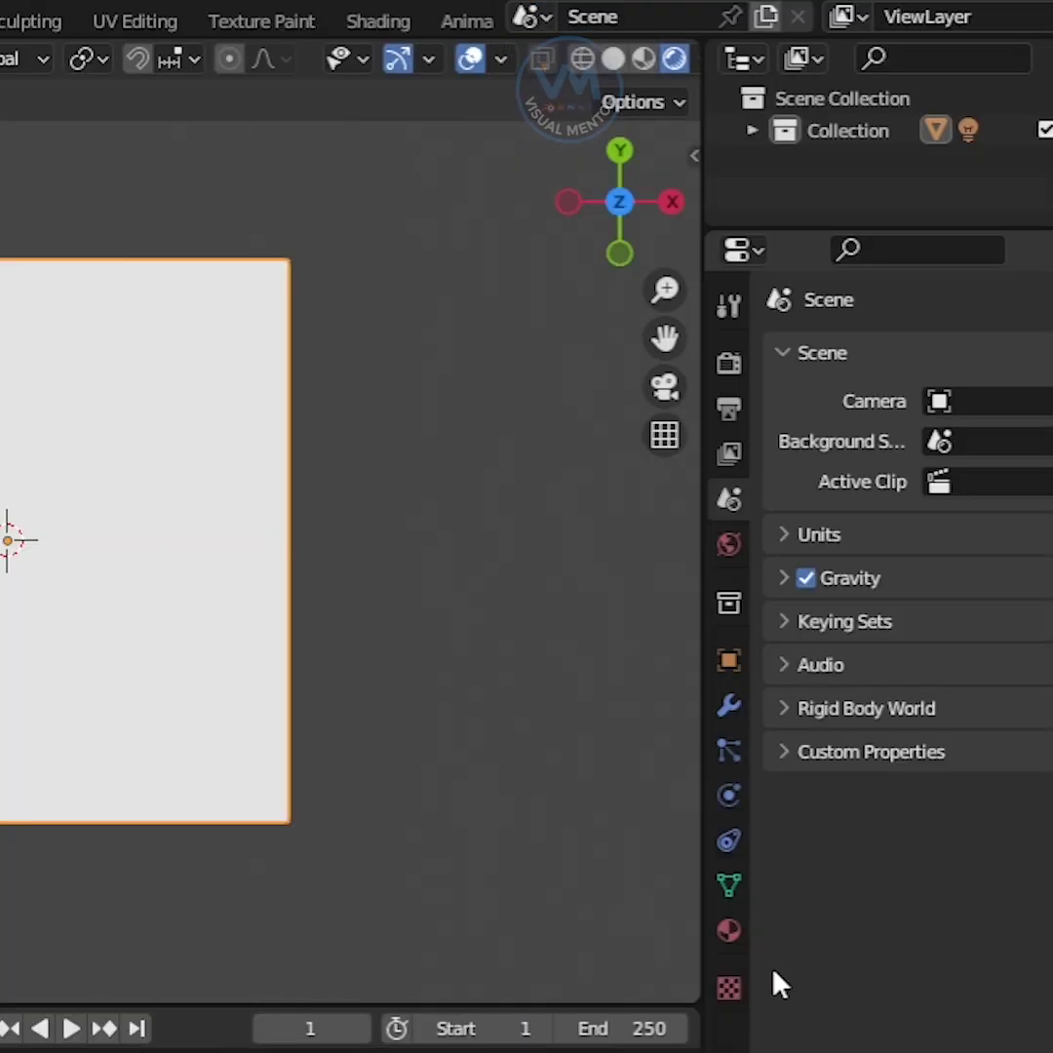
{"action": "left_click", "coordinate": [729, 930]}
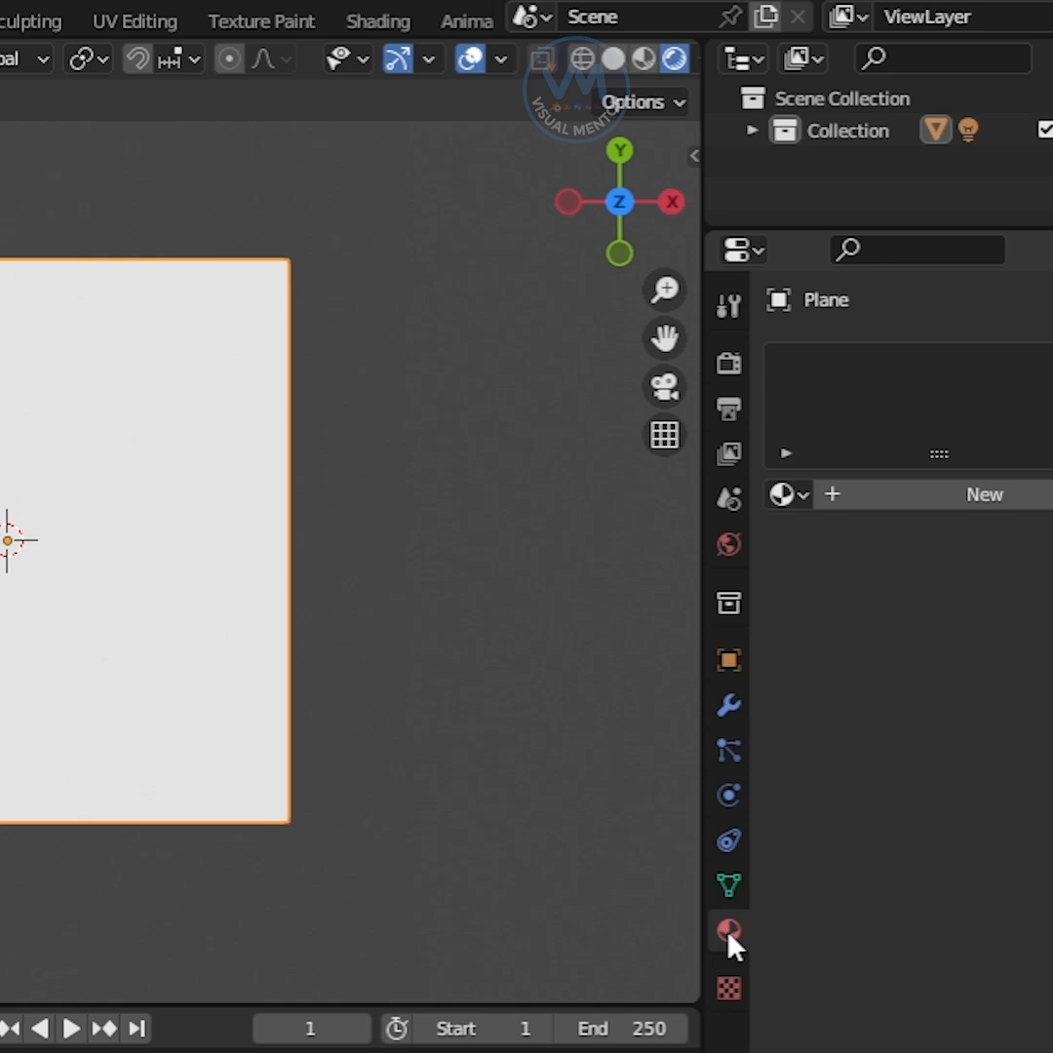
{"action": "left_click", "coordinate": [888, 505]}
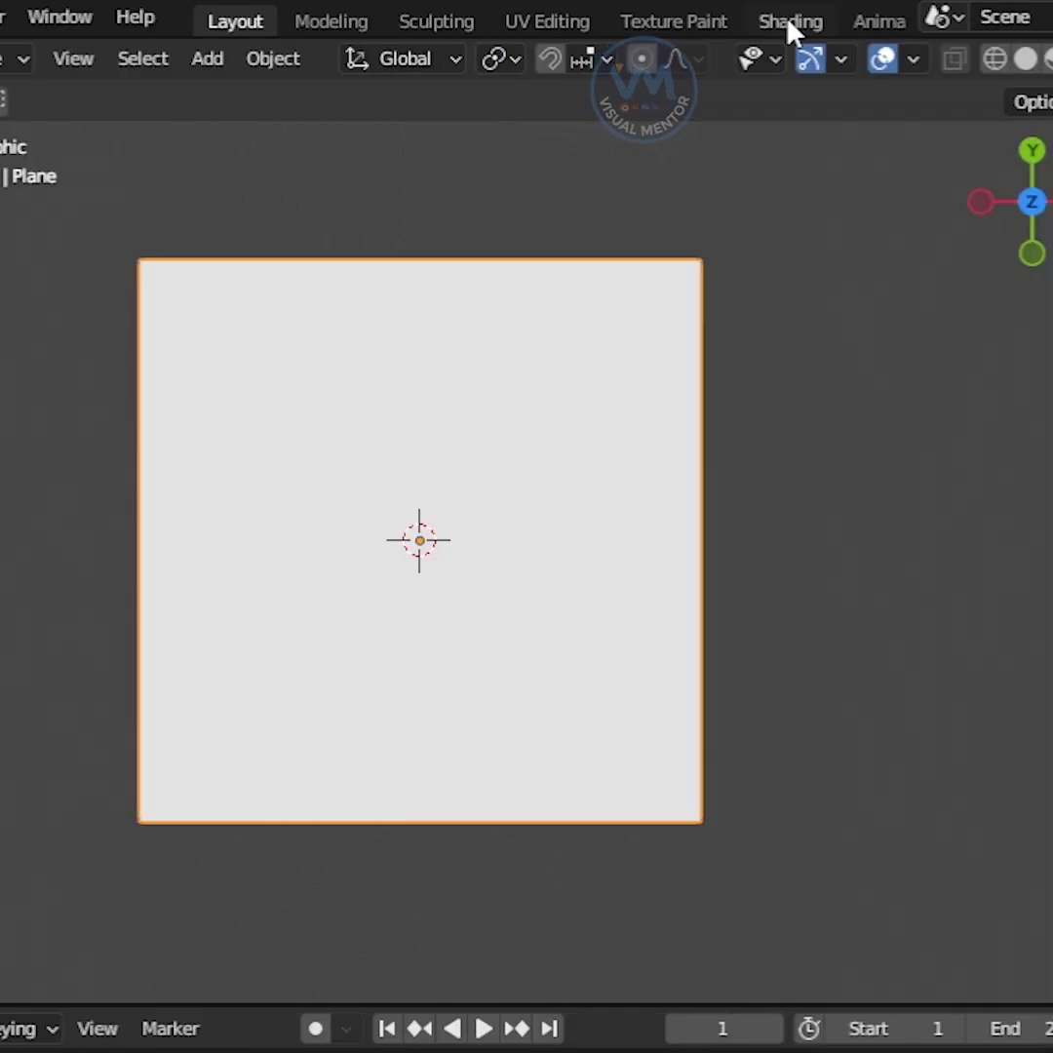
{"action": "left_click", "coordinate": [788, 22]}
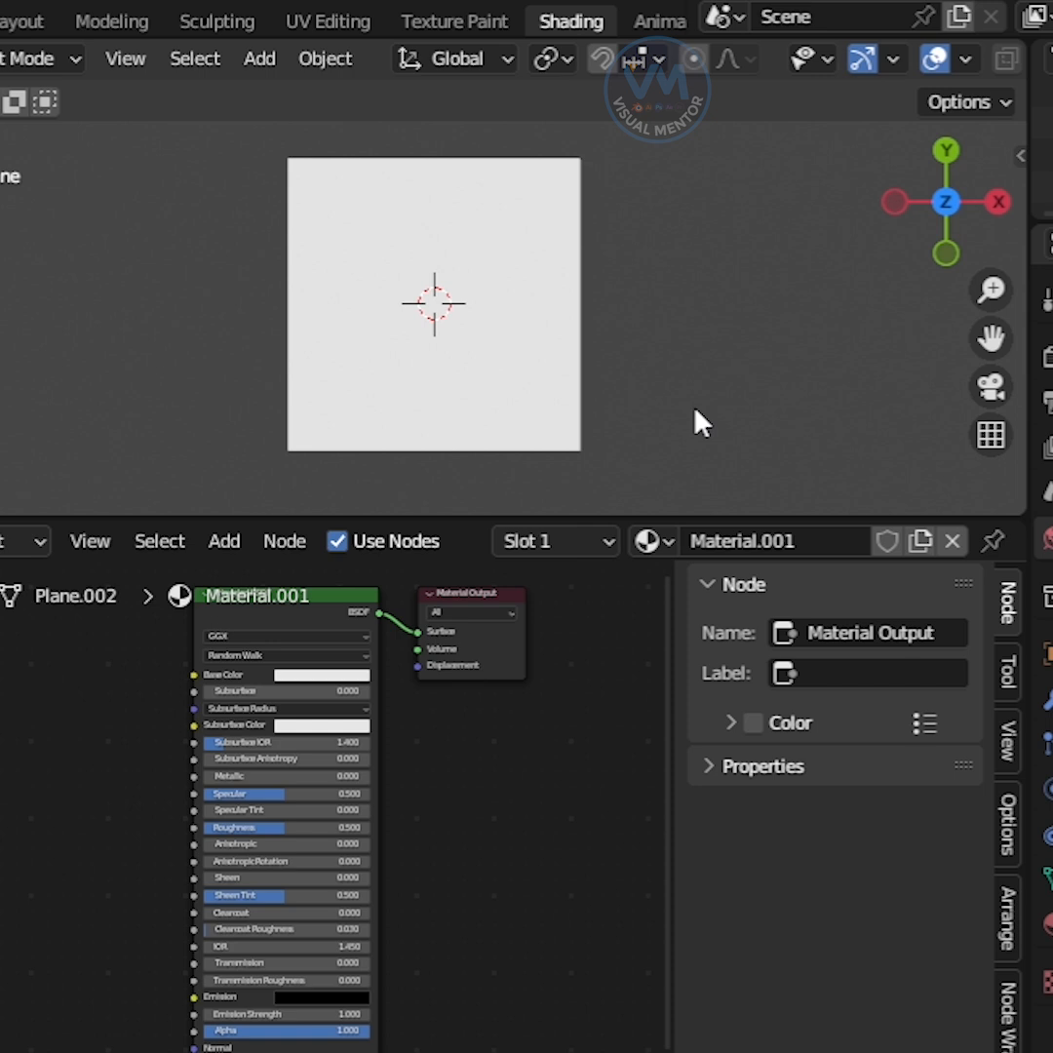
- Load all four broken brick maps into the Principled BSDF via Node Wrangler's Principled Setup
{"action": "left_click", "coordinate": [322, 606]}
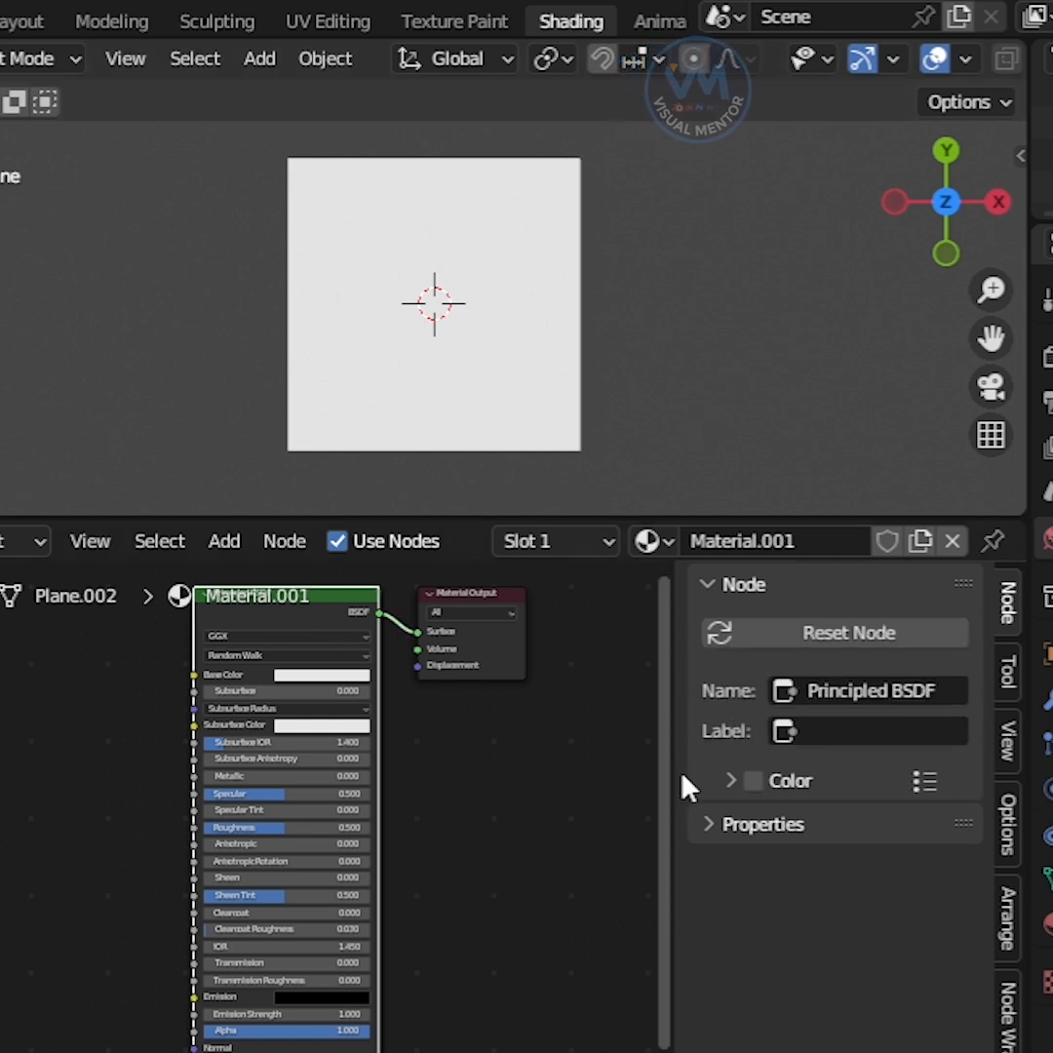
{"action": "left_click", "coordinate": [1009, 1018]}
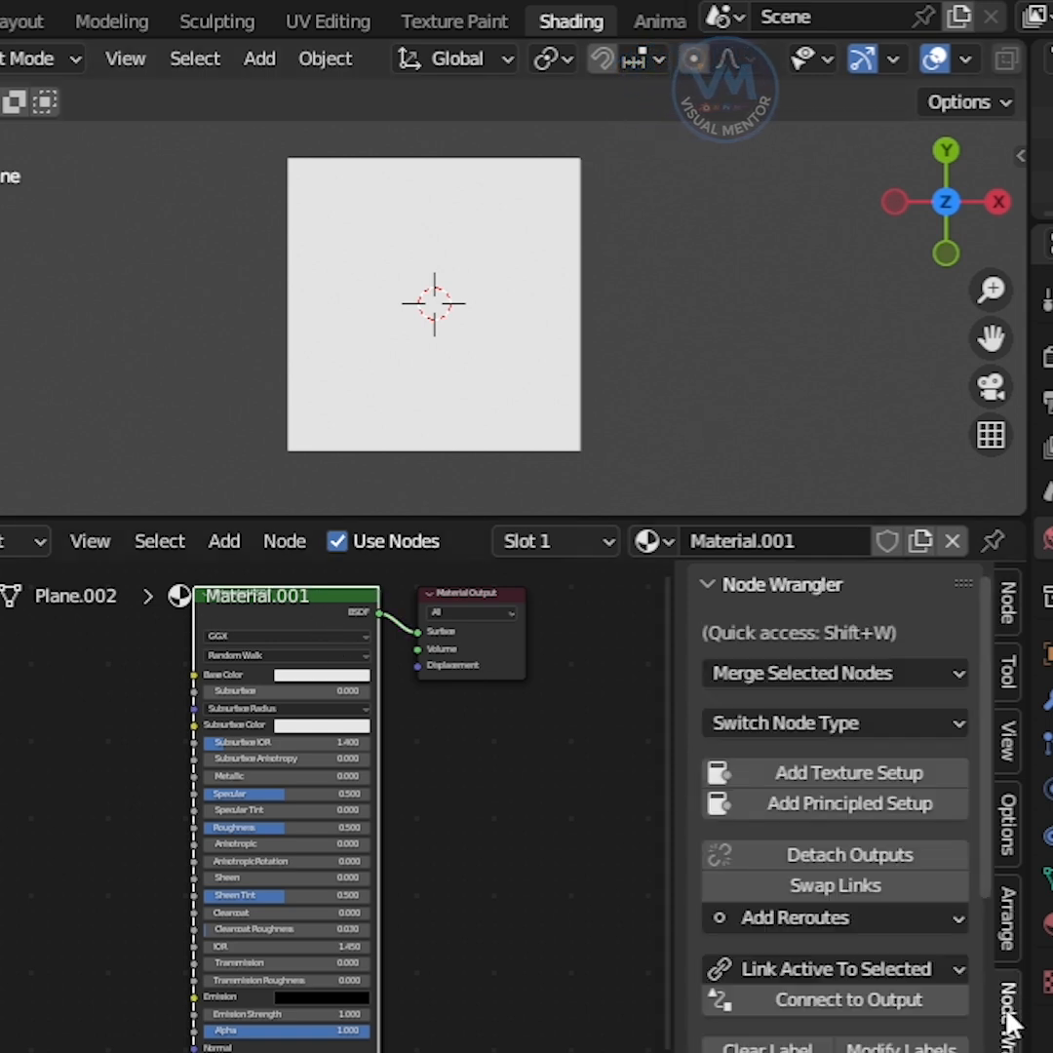
{"action": "left_click", "coordinate": [852, 805]}
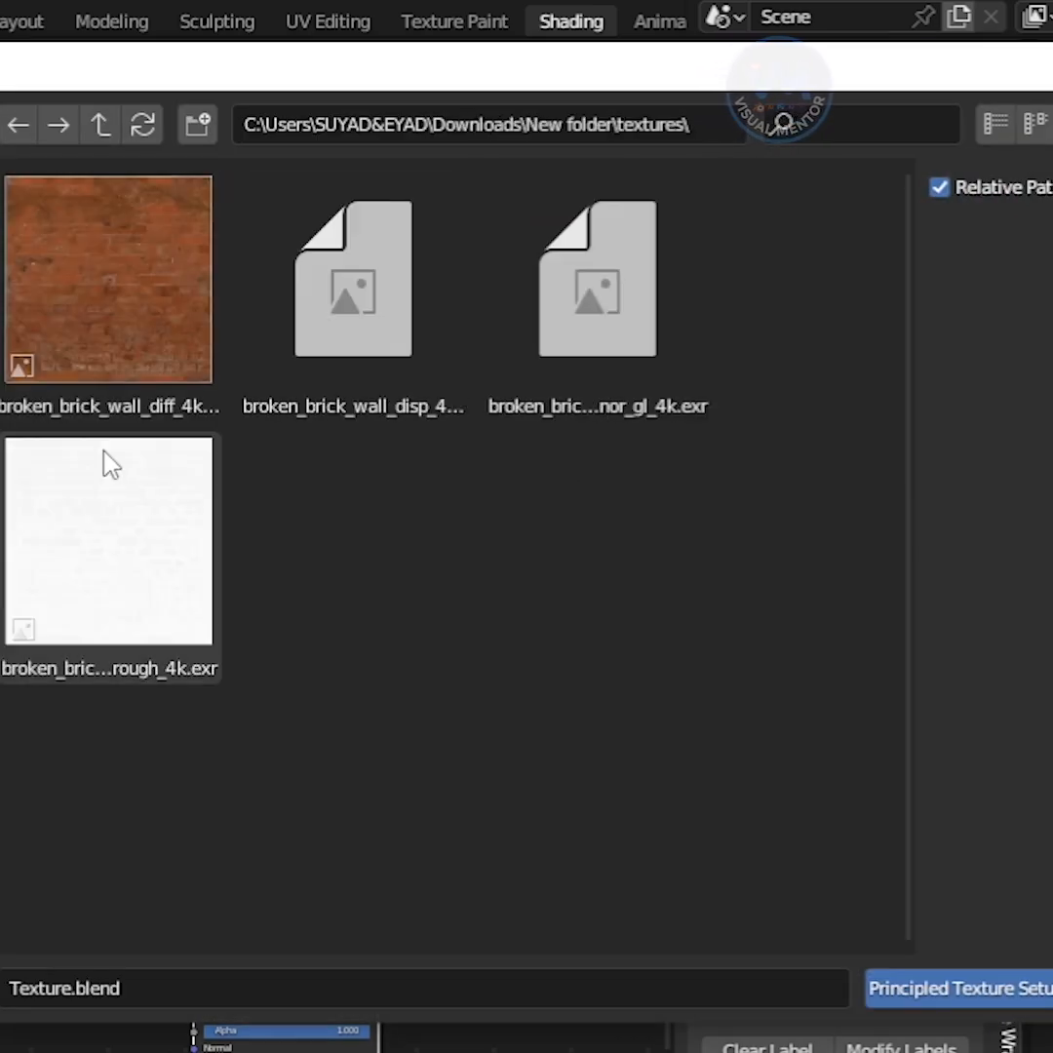
{"action": "left_click_drag", "start_coordinate": [74, 746], "coordinate": [490, 398]}
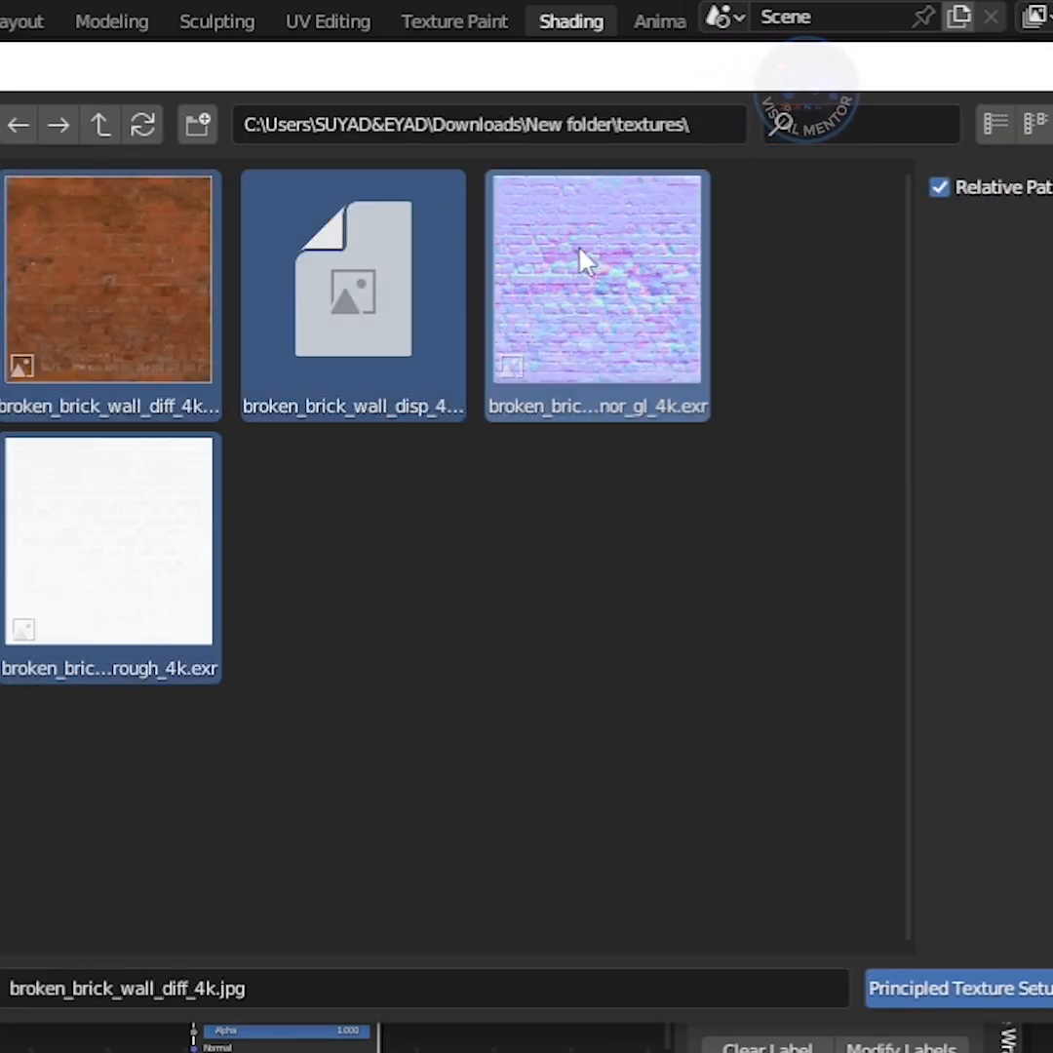
{"action": "left_click", "coordinate": [960, 987]}
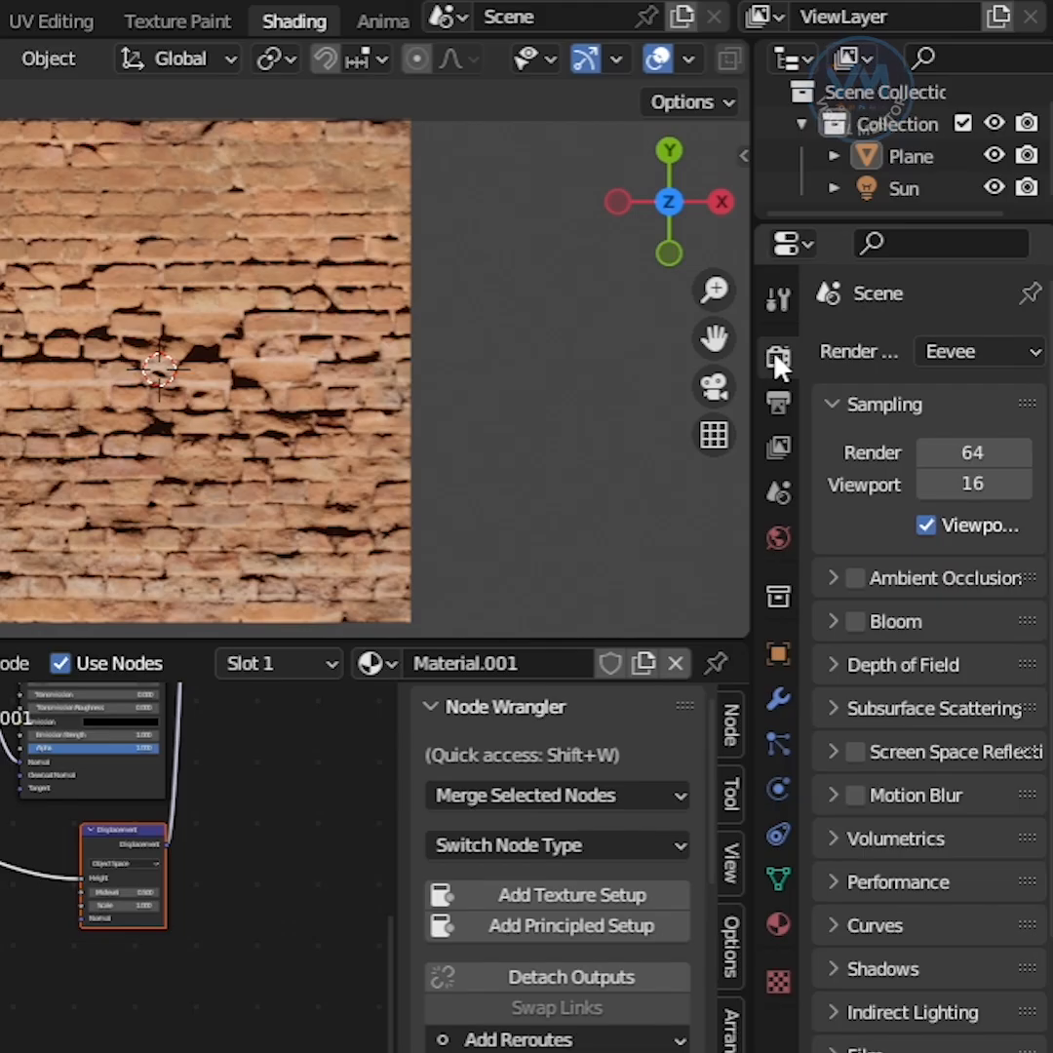
- Switch the render engine to Cycles and choose the render device
{"action": "left_click", "coordinate": [974, 353]}
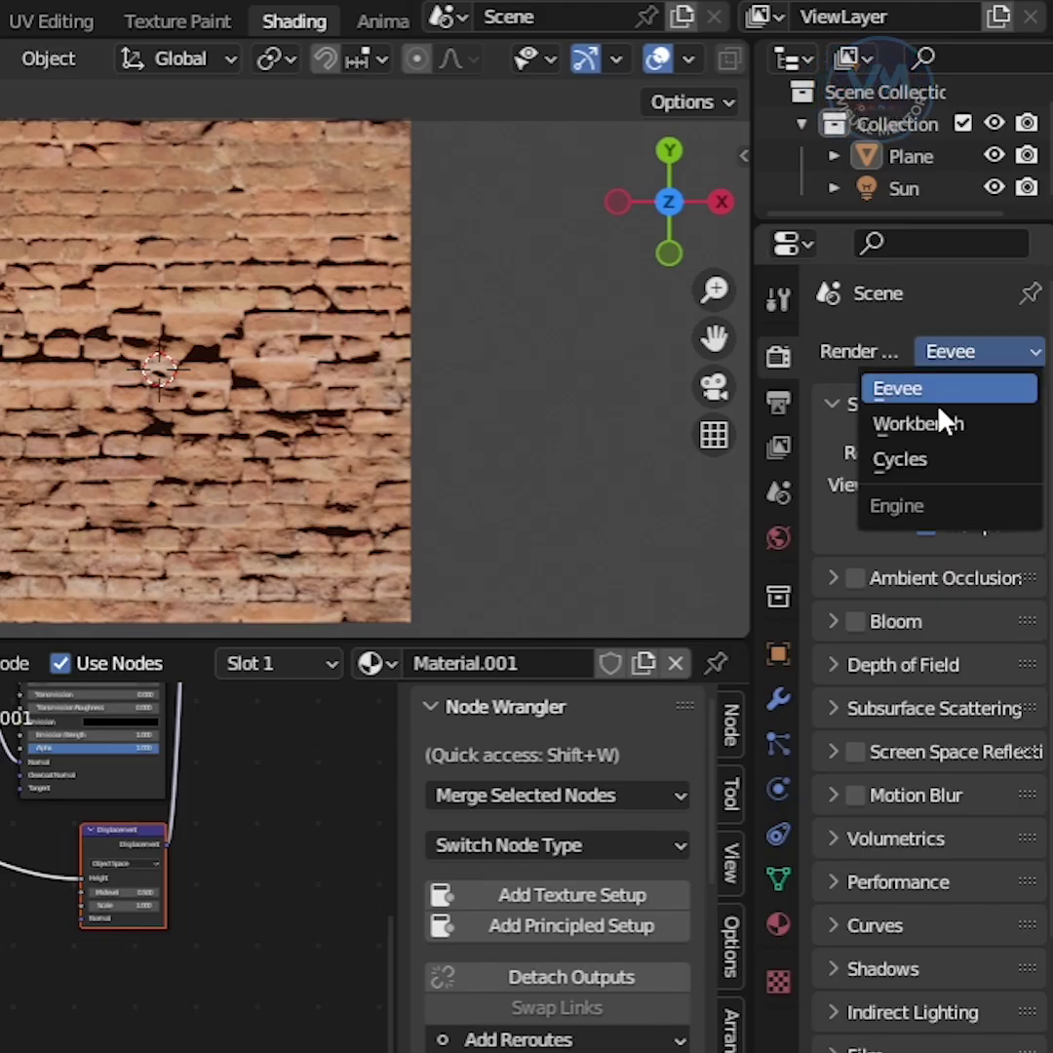
{"action": "left_click", "coordinate": [912, 462]}
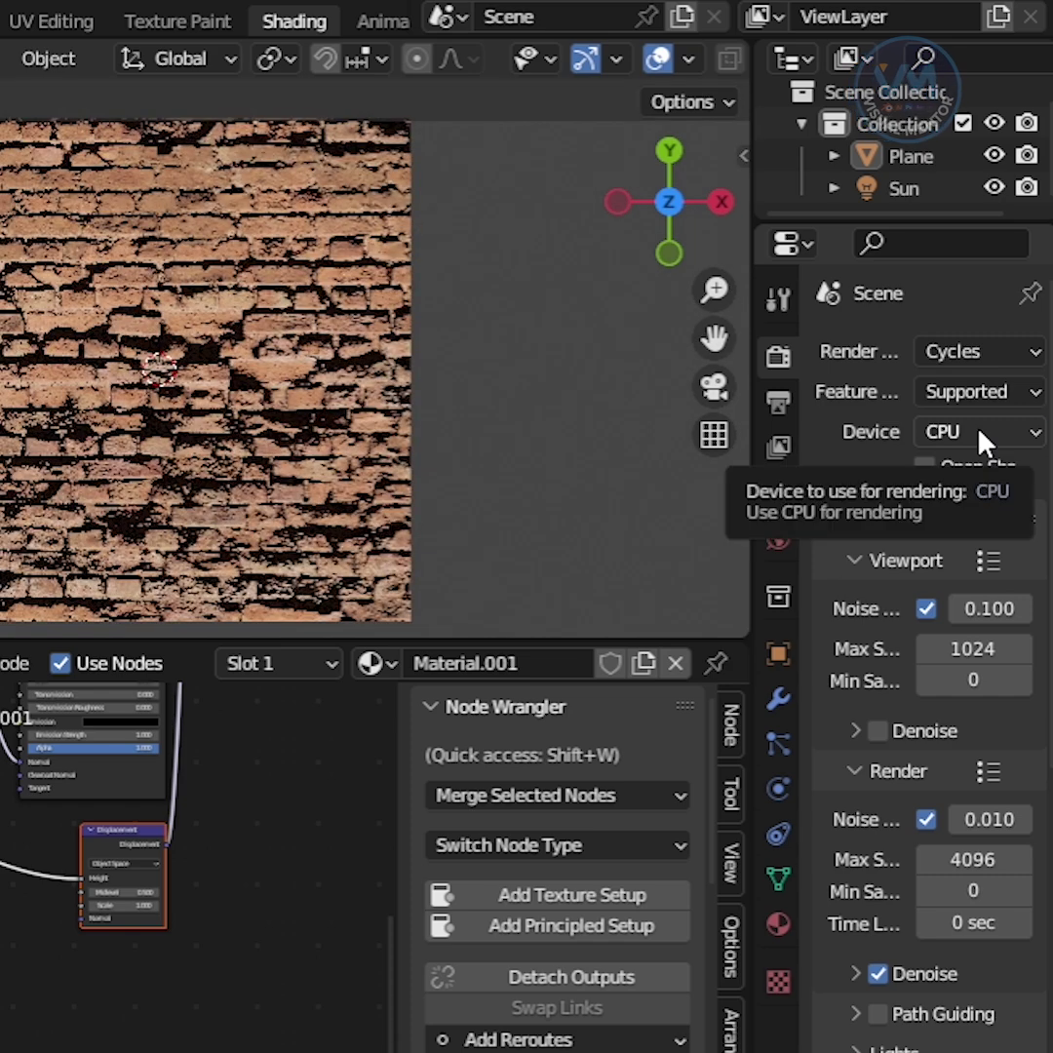
{"action": "left_click", "coordinate": [980, 432]}
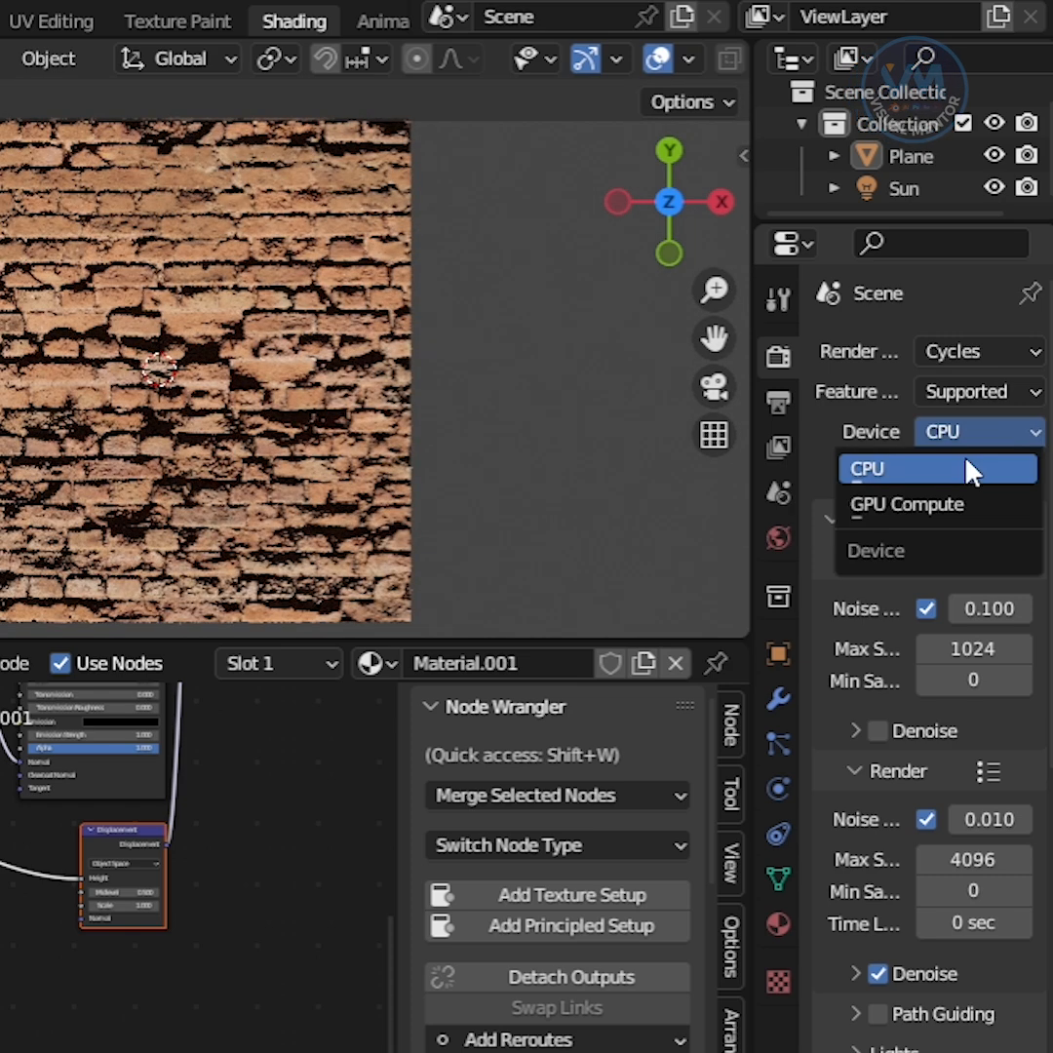
- Set the device to GPU Compute and reach the material's Surface displacement method setting
{"action": "left_click", "coordinate": [931, 520]}
{"action": "left_click", "coordinate": [778, 923]}
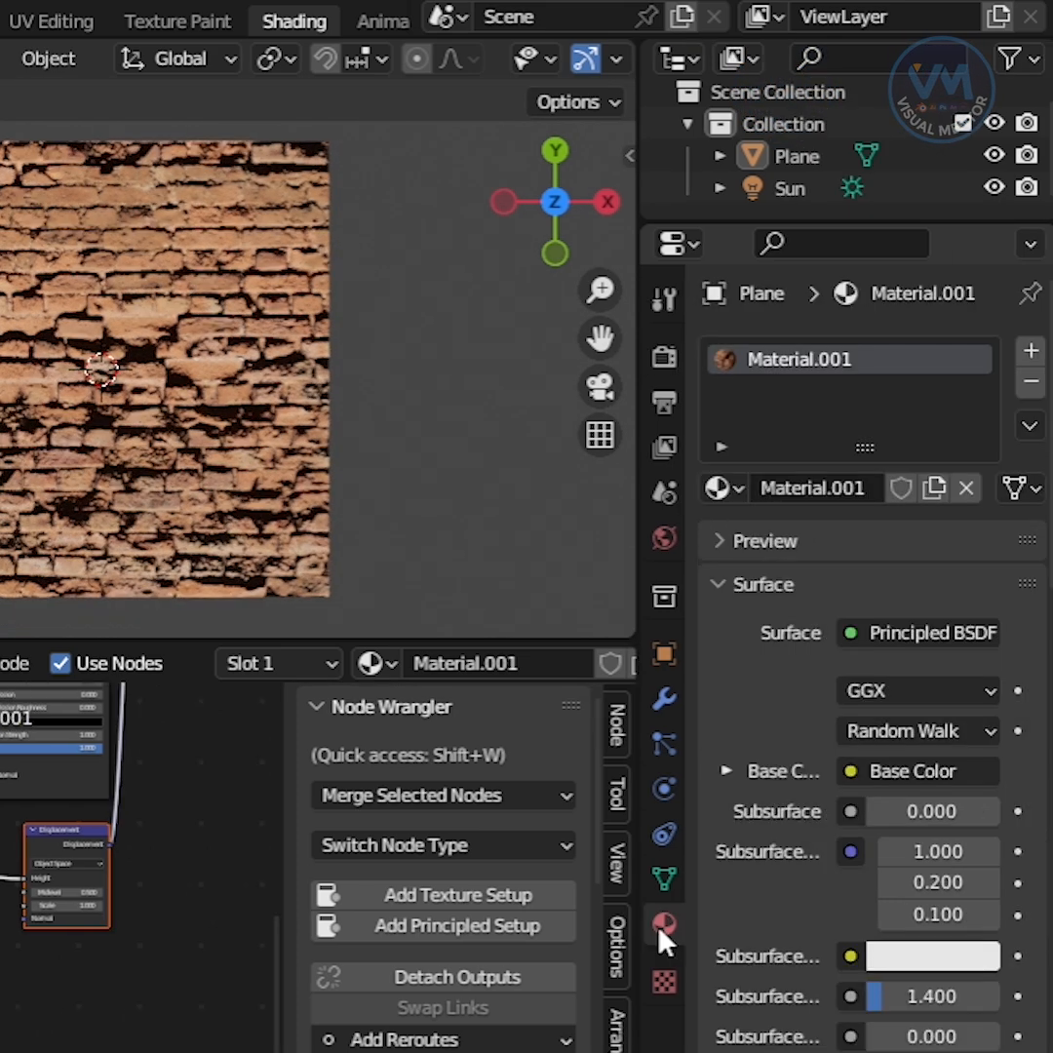
{"action": "scroll", "coordinate": [821, 874], "scroll_direction": "down", "scroll_amount": 10}
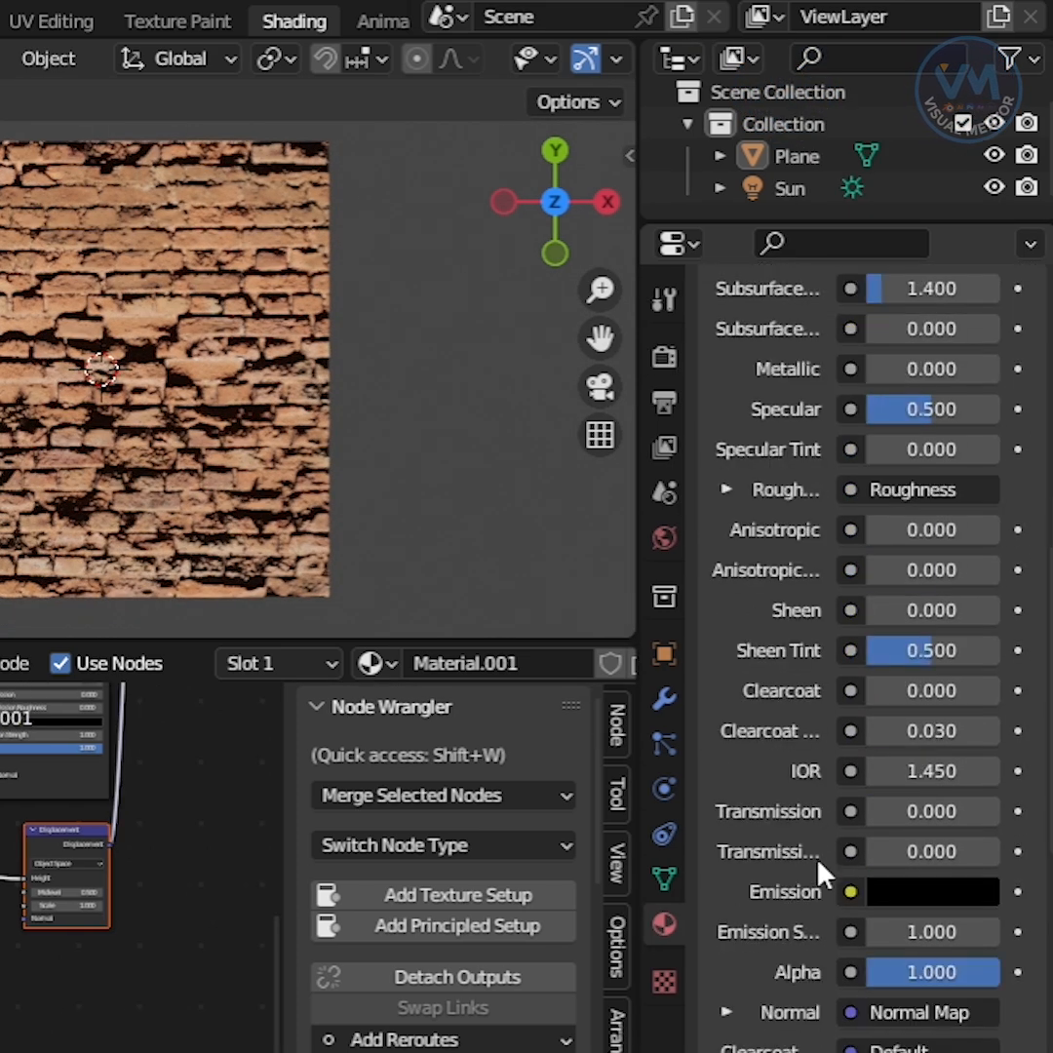
{"action": "scroll", "coordinate": [822, 874], "scroll_direction": "down", "scroll_amount": 8}
{"action": "left_click", "coordinate": [736, 936]}
{"action": "scroll", "coordinate": [746, 935], "scroll_direction": "down", "scroll_amount": 5}
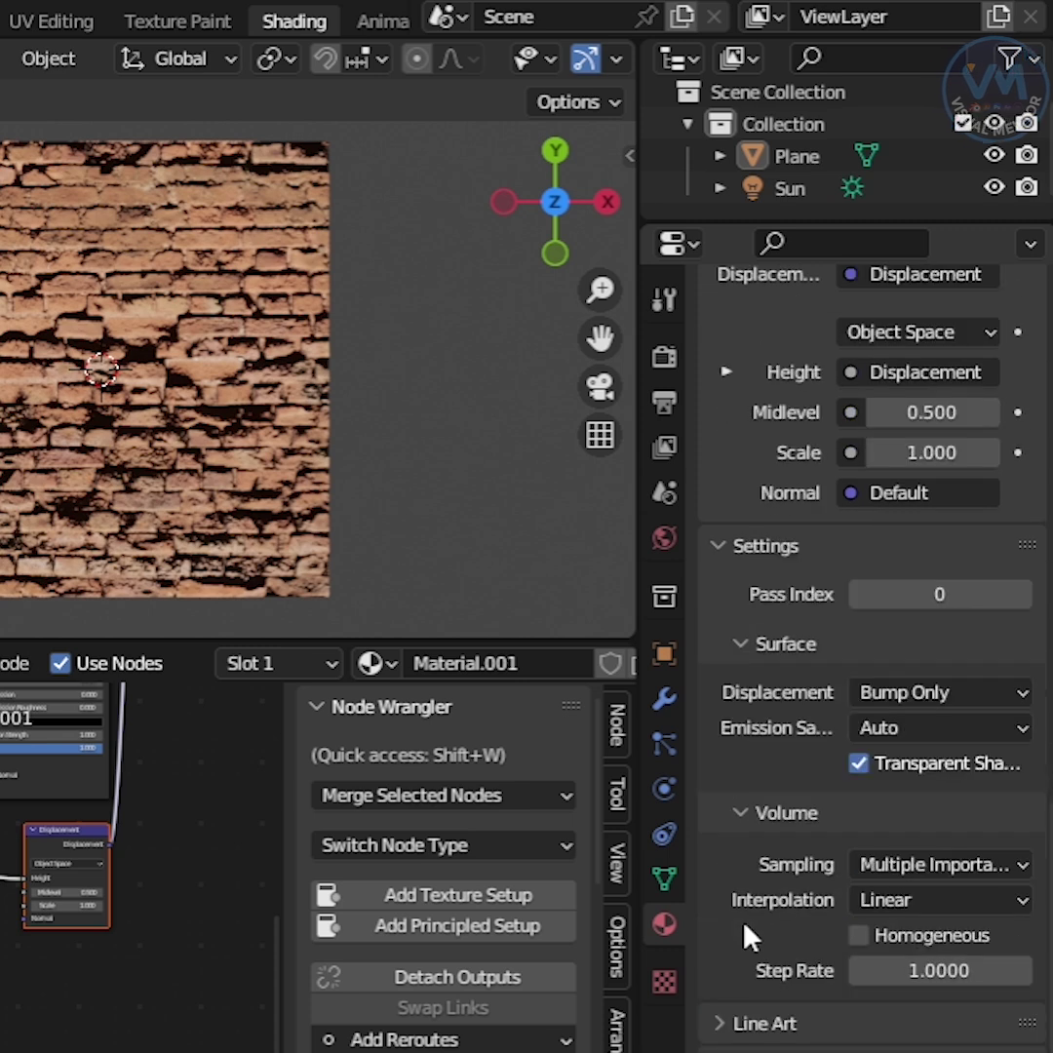
{"action": "left_click", "coordinate": [907, 695]}
- Choose Displacement Only and orbit to inspect the displaced plane
{"action": "left_click", "coordinate": [877, 773]}
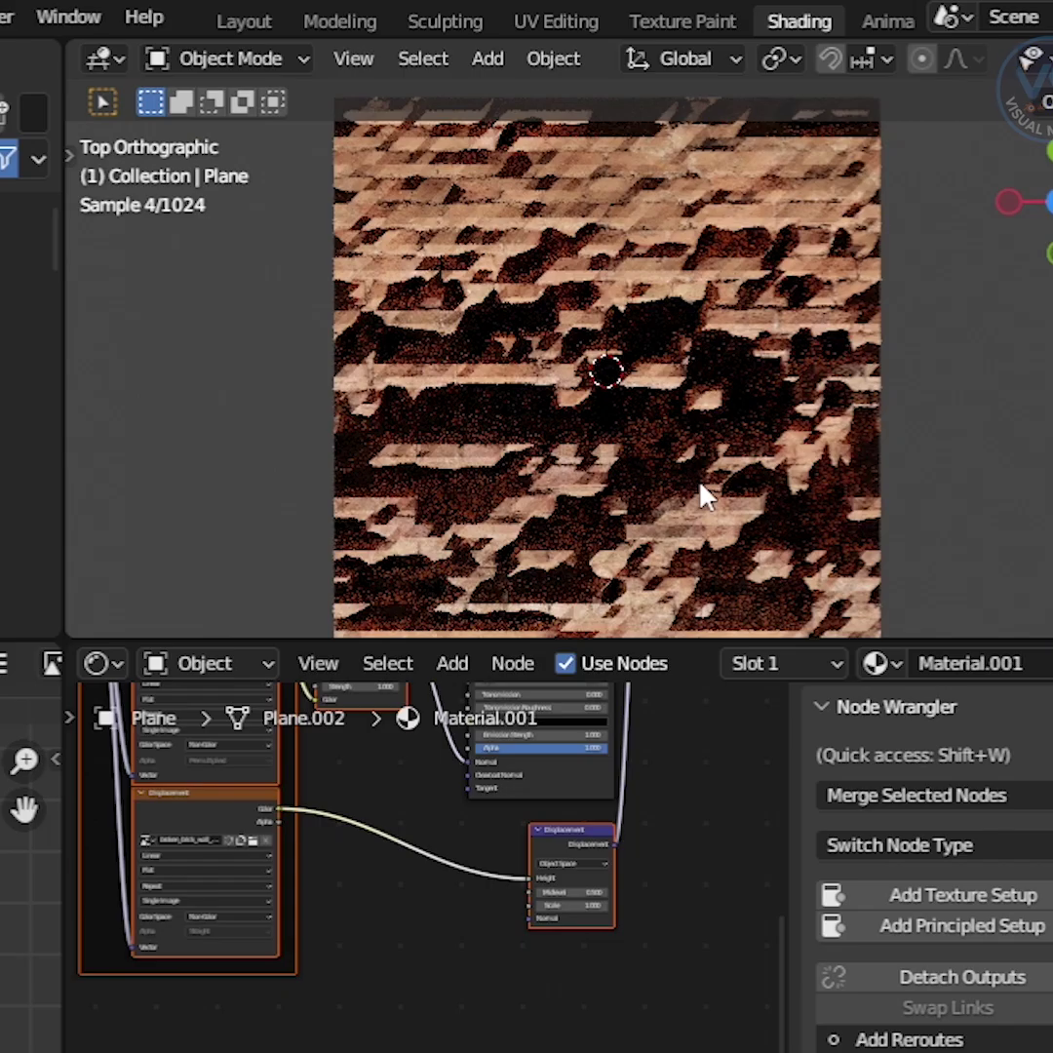
{"action": "key", "text": "KP_1"}
{"action": "mouse_move", "coordinate": [661, 436]}
{"action": "middle_mouse_down"}
{"action": "mouse_move", "coordinate": [640, 329]}
{"action": "mouse_move", "coordinate": [616, 413]}
{"action": "middle_mouse_up"}
{"action": "scroll", "coordinate": [546, 882], "scroll_direction": "up", "scroll_amount": 5}
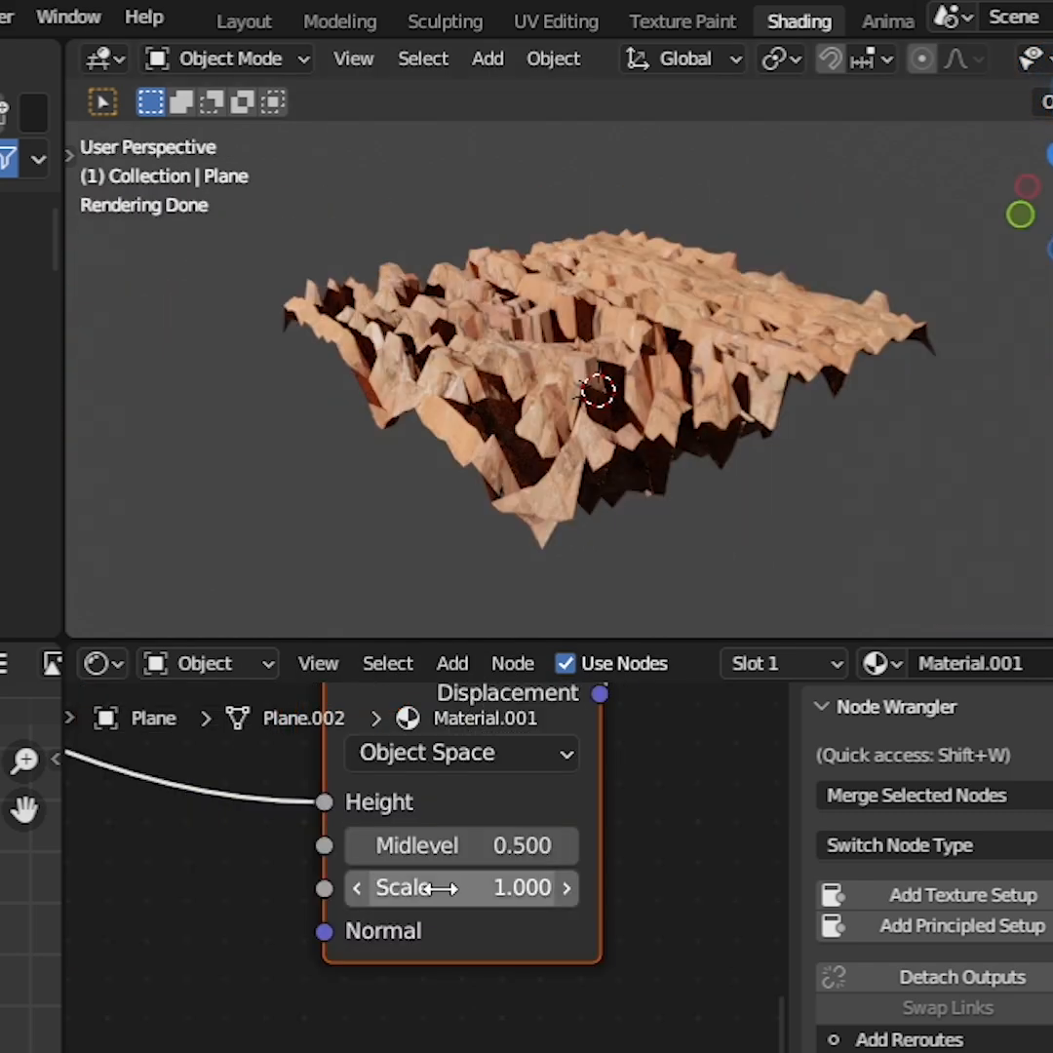
- Lower the Displacement node's Scale to 0.100 and return to top view
{"action": "mouse_move", "coordinate": [446, 887]}
{"action": "left_mouse_down"}
{"action": "mouse_move", "coordinate": [332, 887]}
{"action": "mouse_move", "coordinate": [343, 887]}
{"action": "left_mouse_up"}
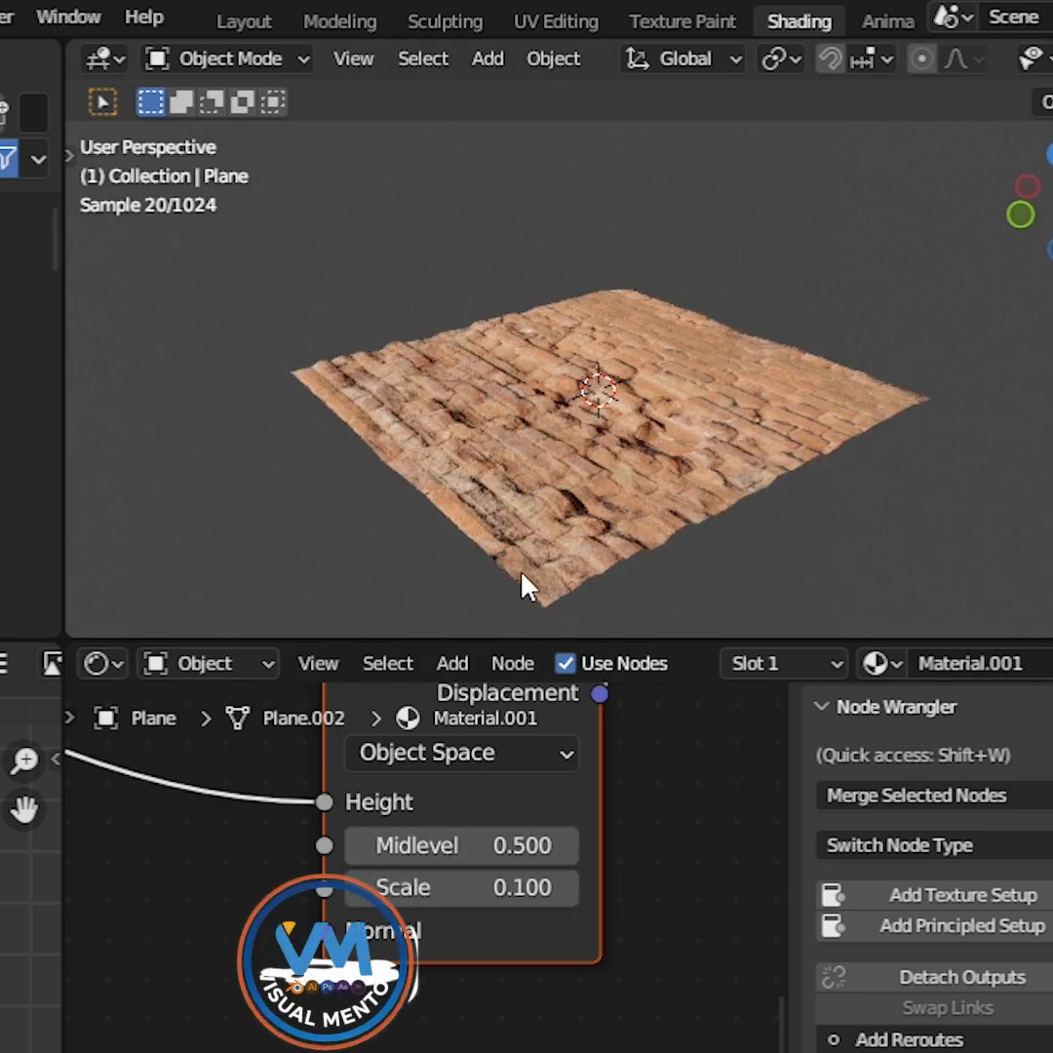
{"action": "mouse_move", "coordinate": [523, 586]}
{"action": "middle_mouse_down"}
{"action": "mouse_move", "coordinate": [493, 493]}
{"action": "mouse_move", "coordinate": [599, 458]}
{"action": "mouse_move", "coordinate": [653, 313]}
{"action": "mouse_move", "coordinate": [673, 573]}
{"action": "middle_mouse_up"}
{"action": "key", "text": "KP_7"}
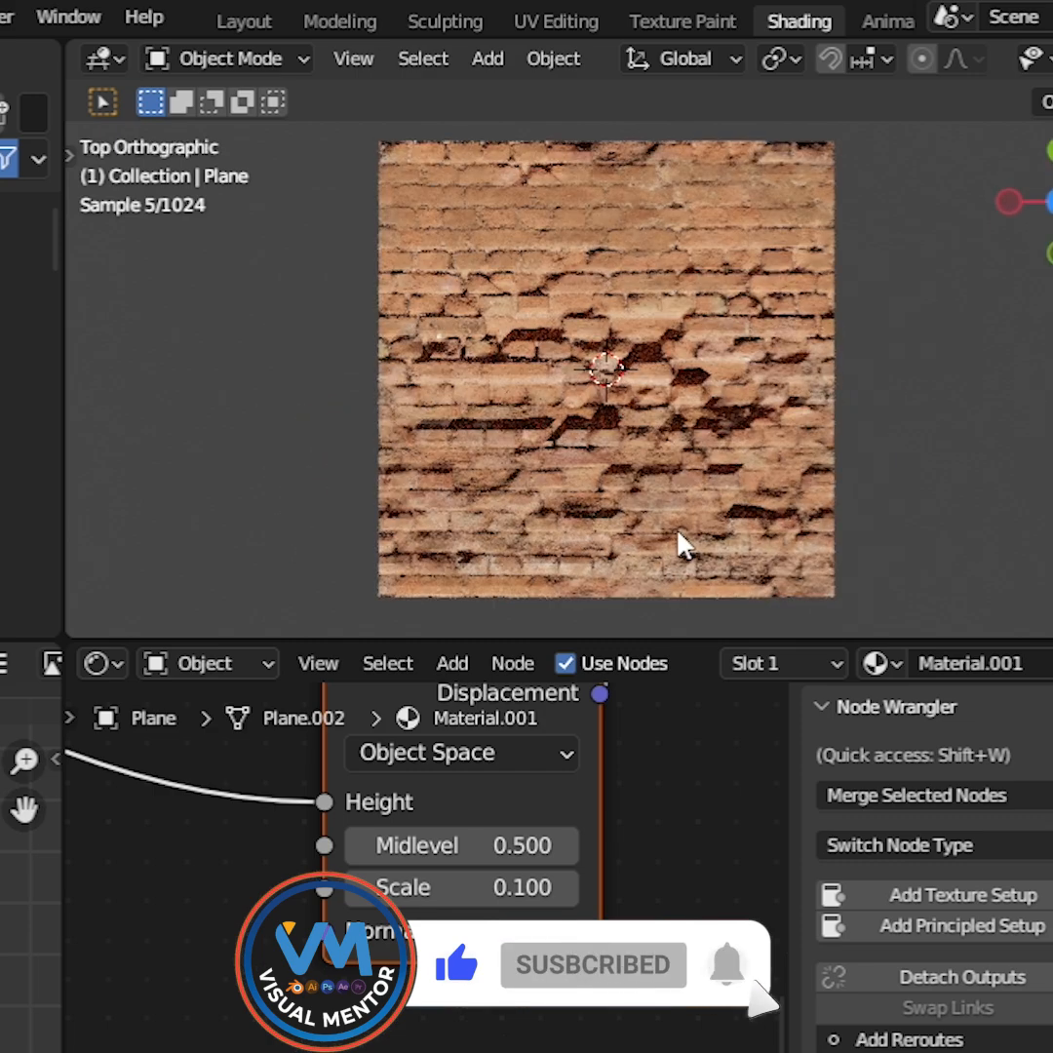